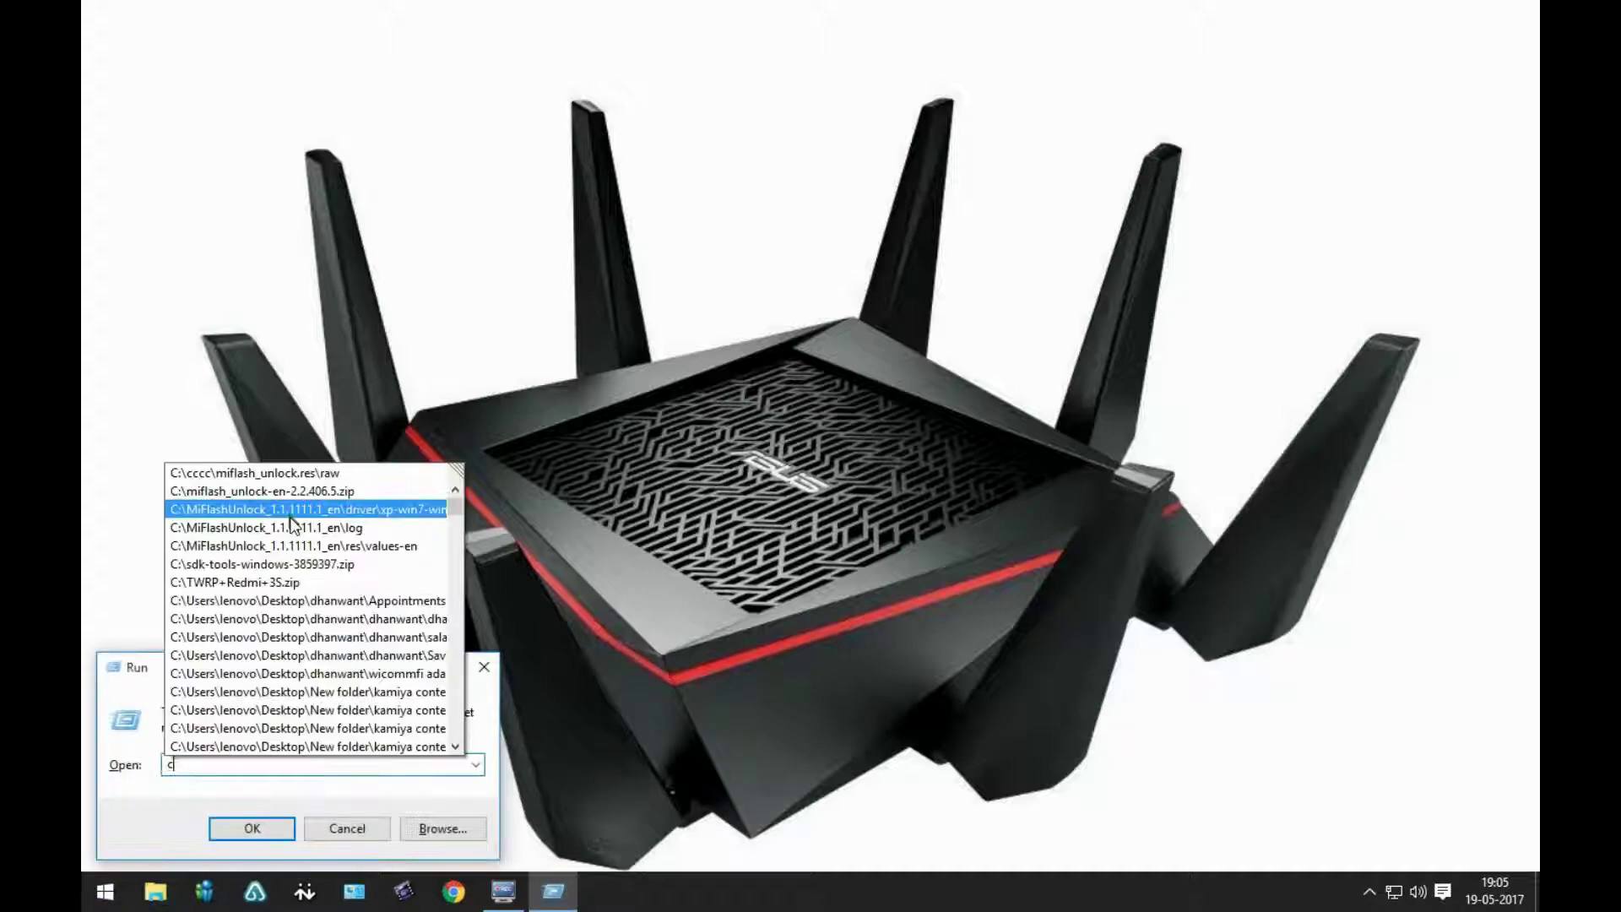
Step: Run ipconfig in Command Prompt and select the default gateway 192.168.1.1
type("md")
key("Return")
type("ip")
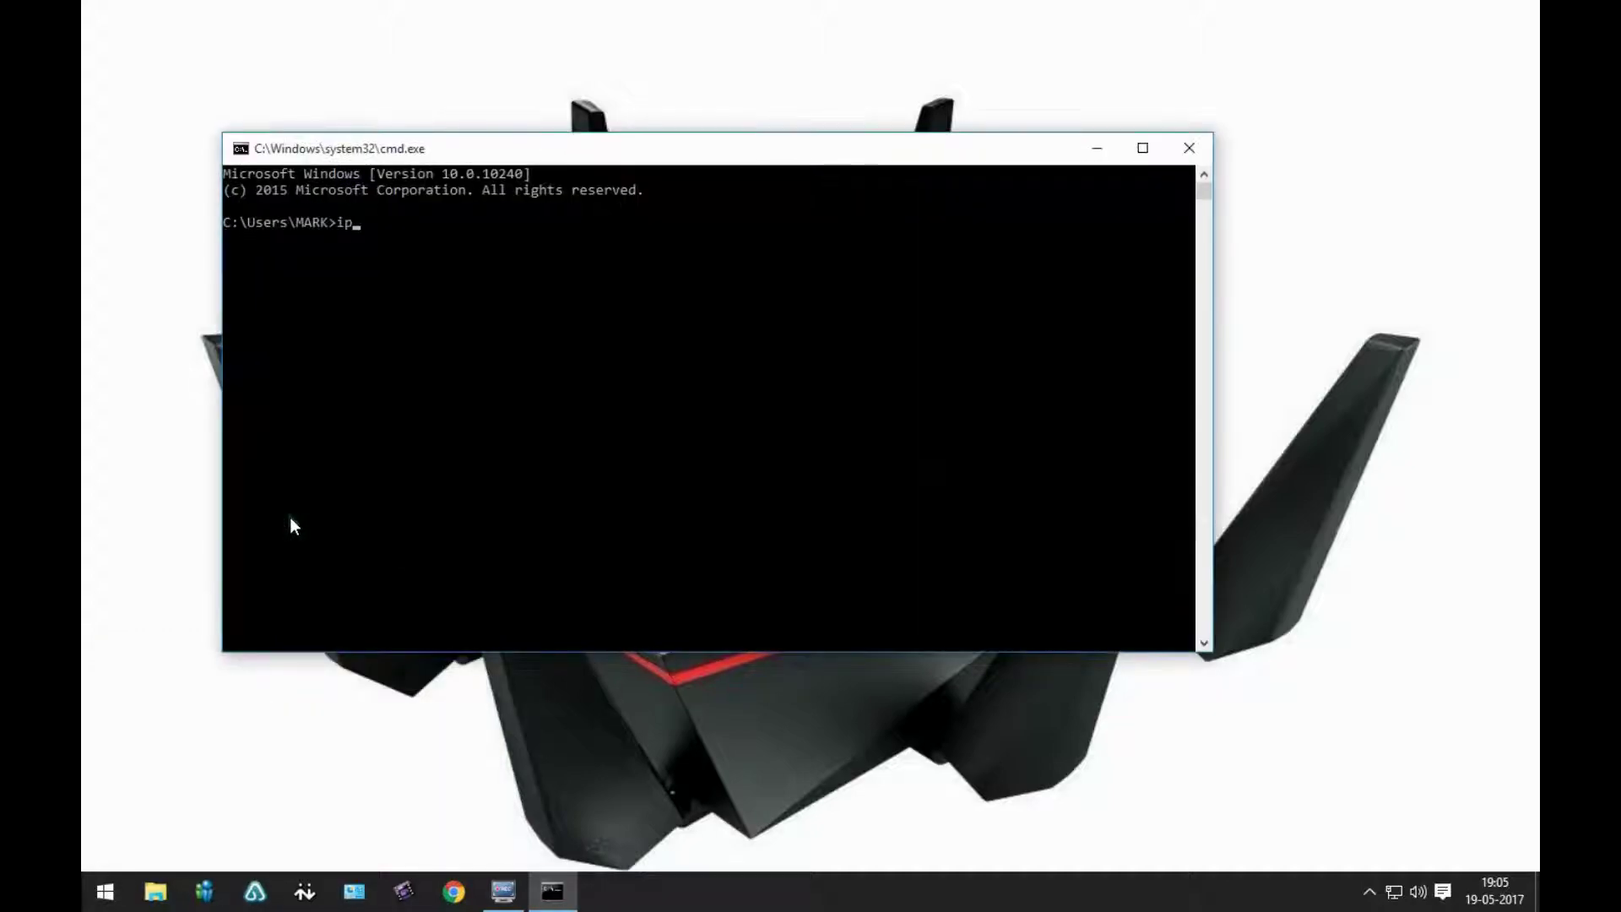
type("config")
key("Return")
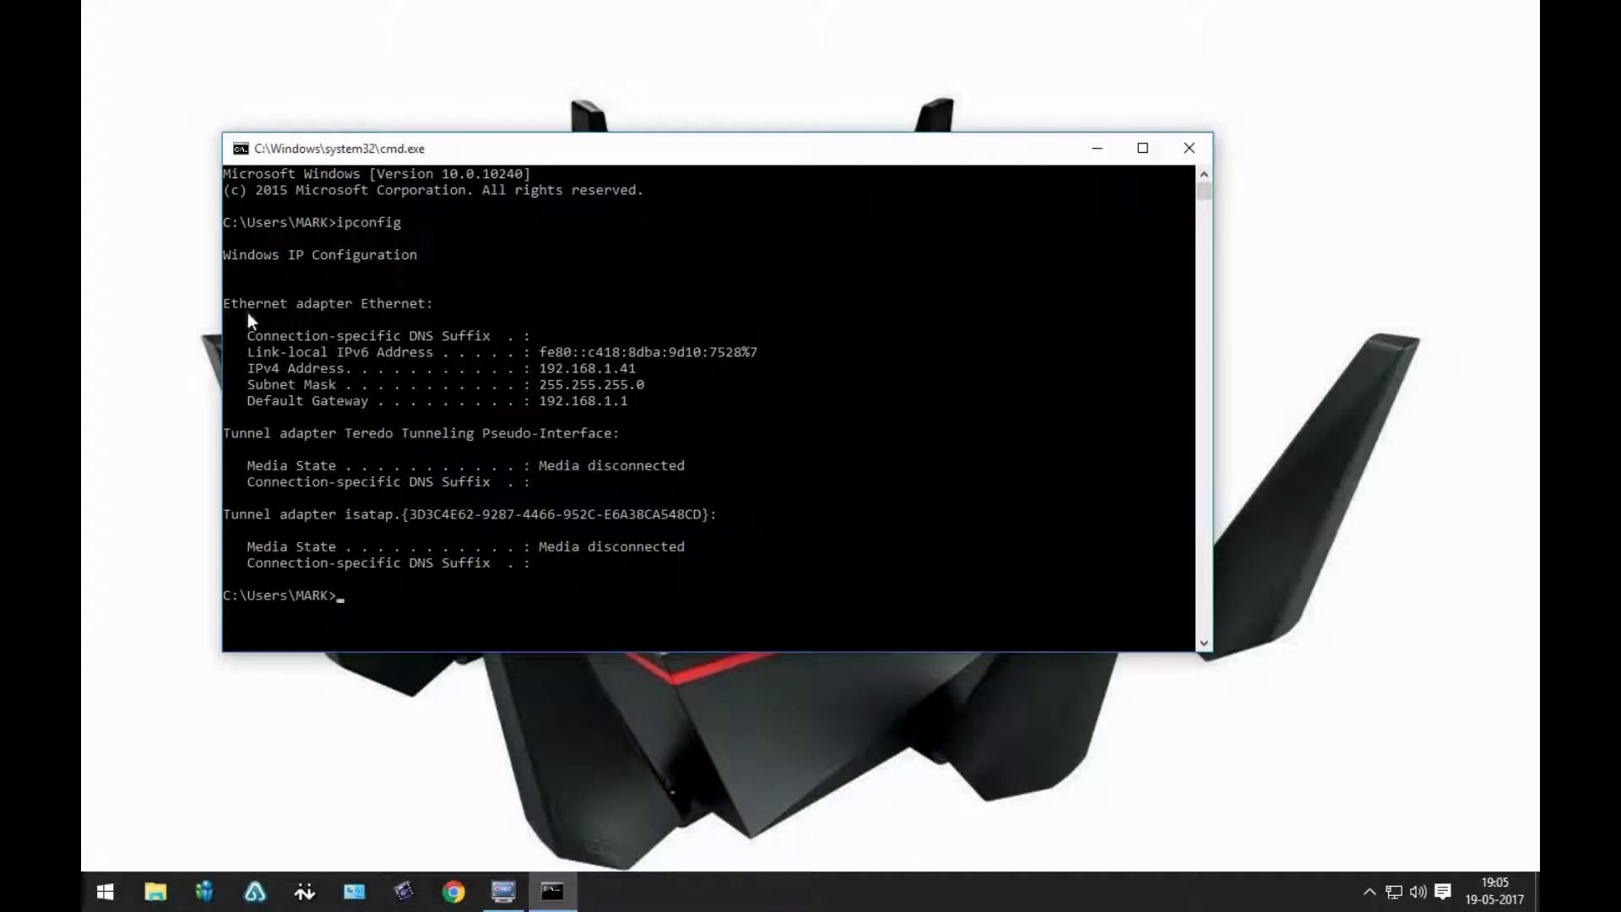
left_click_drag(528, 402, 636, 404)
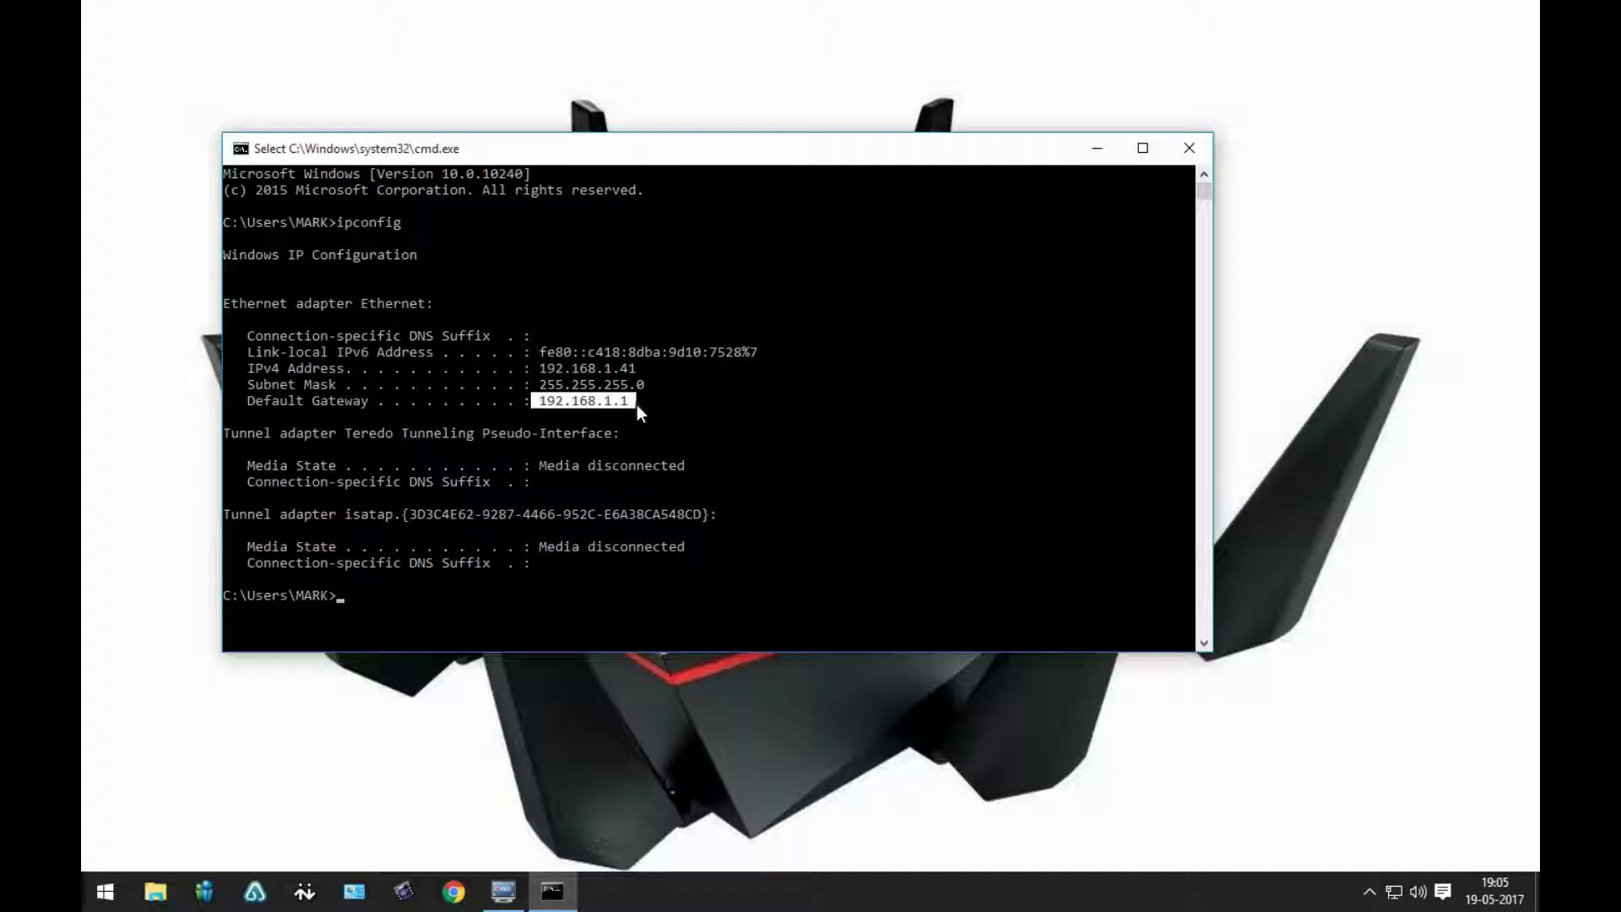
Step: In the Run dialog, choose the saved 'iexplore 192.168.1.1' command
key("super+r")
type("iex")
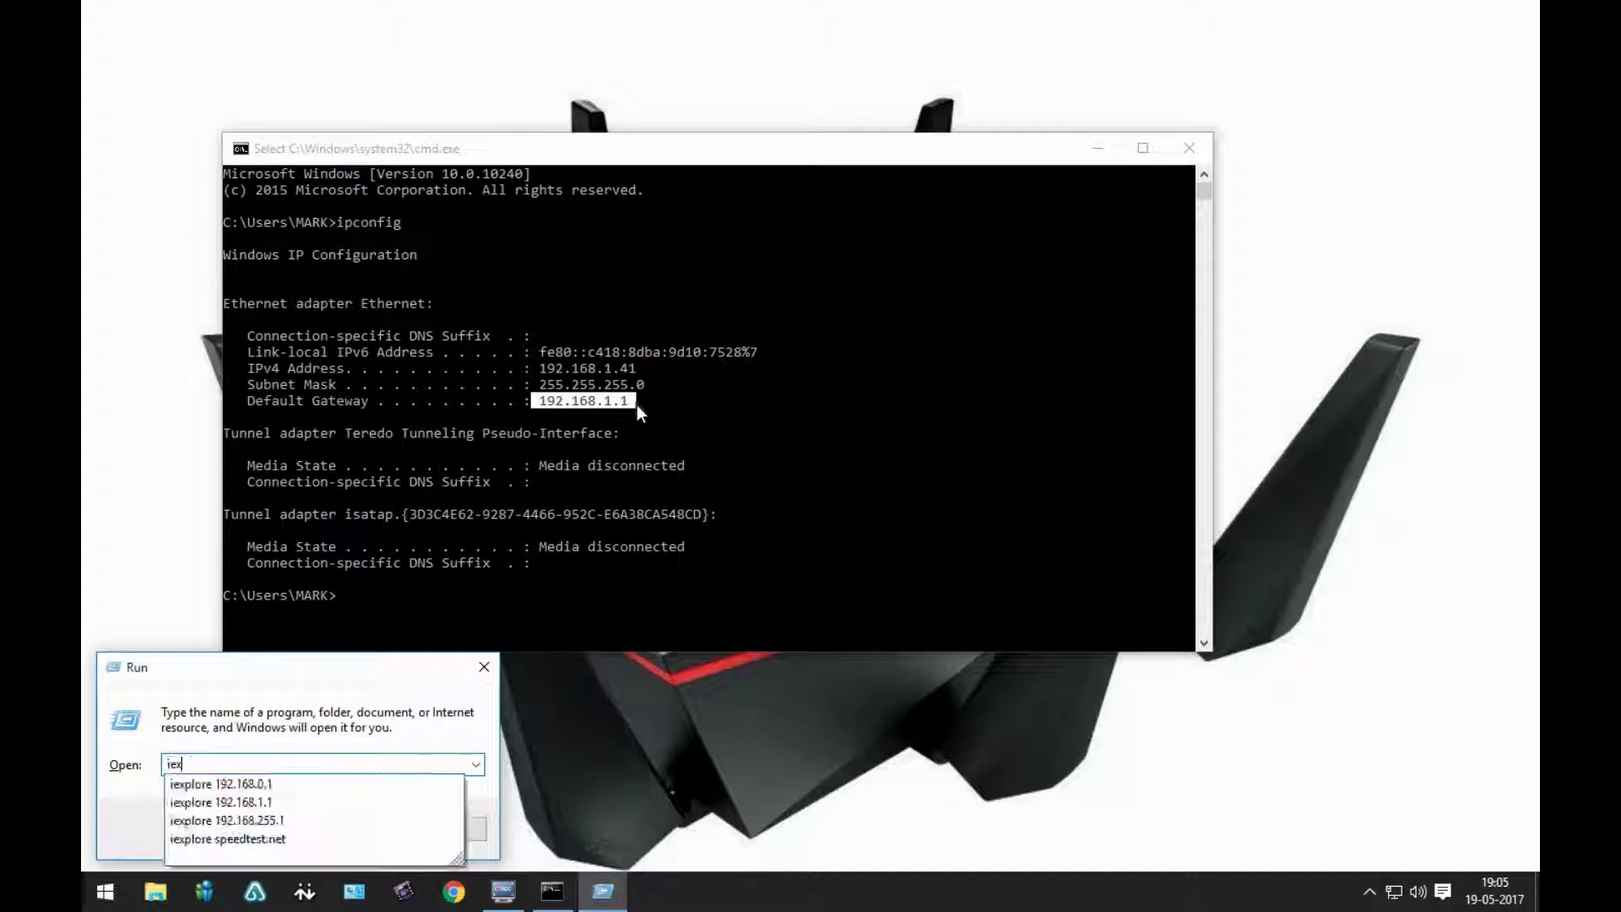
type("plore")
left_click(266, 802)
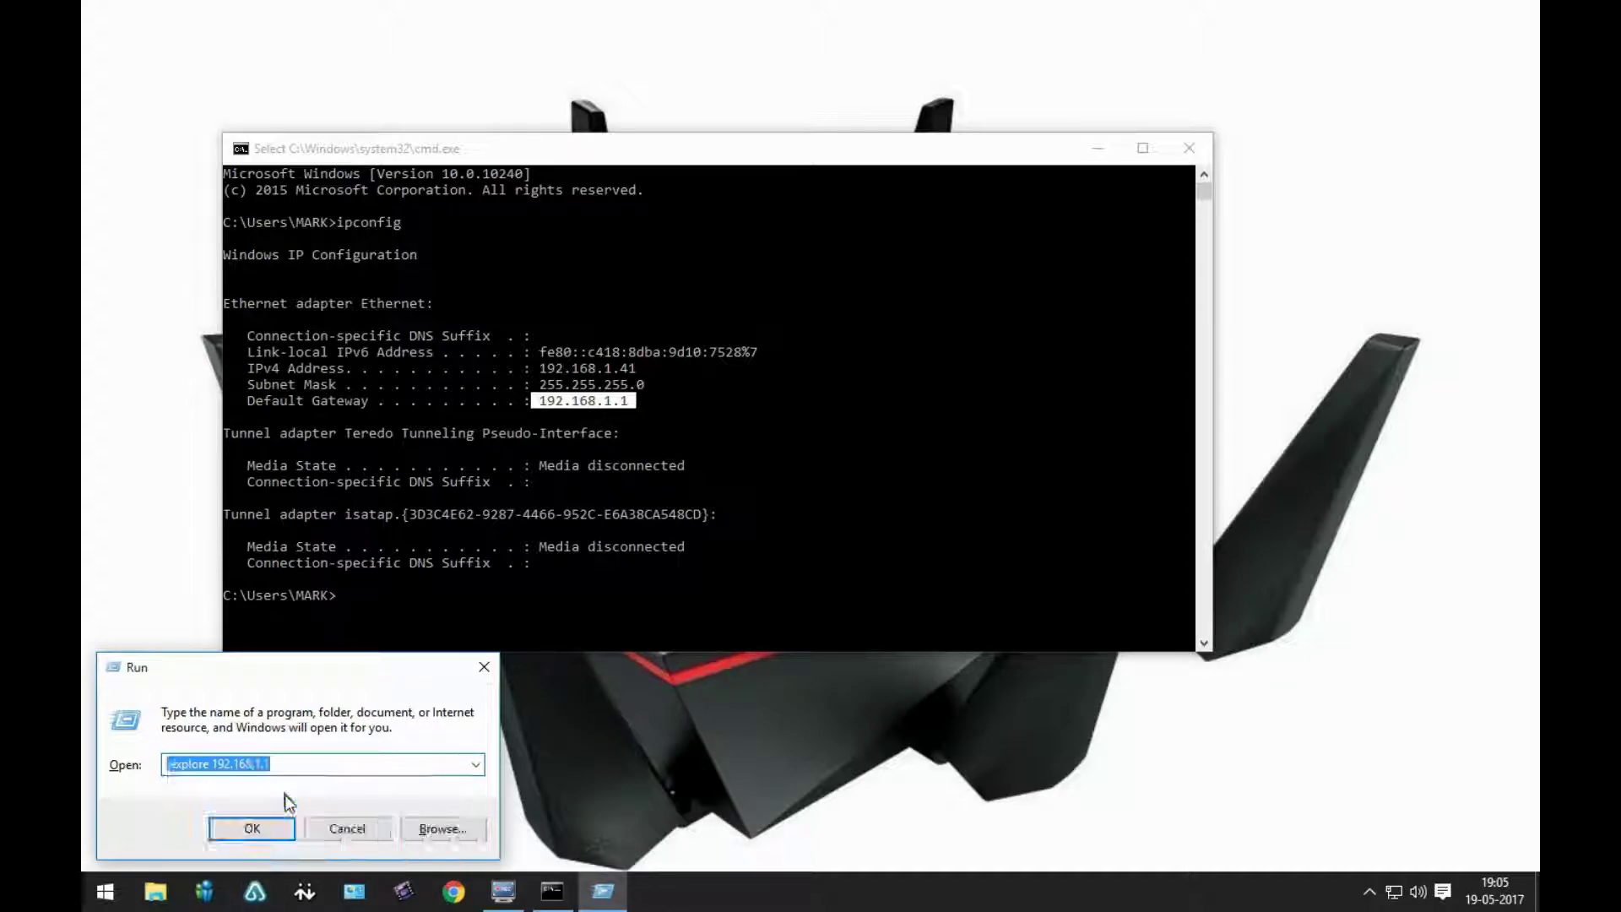
left_click(277, 829)
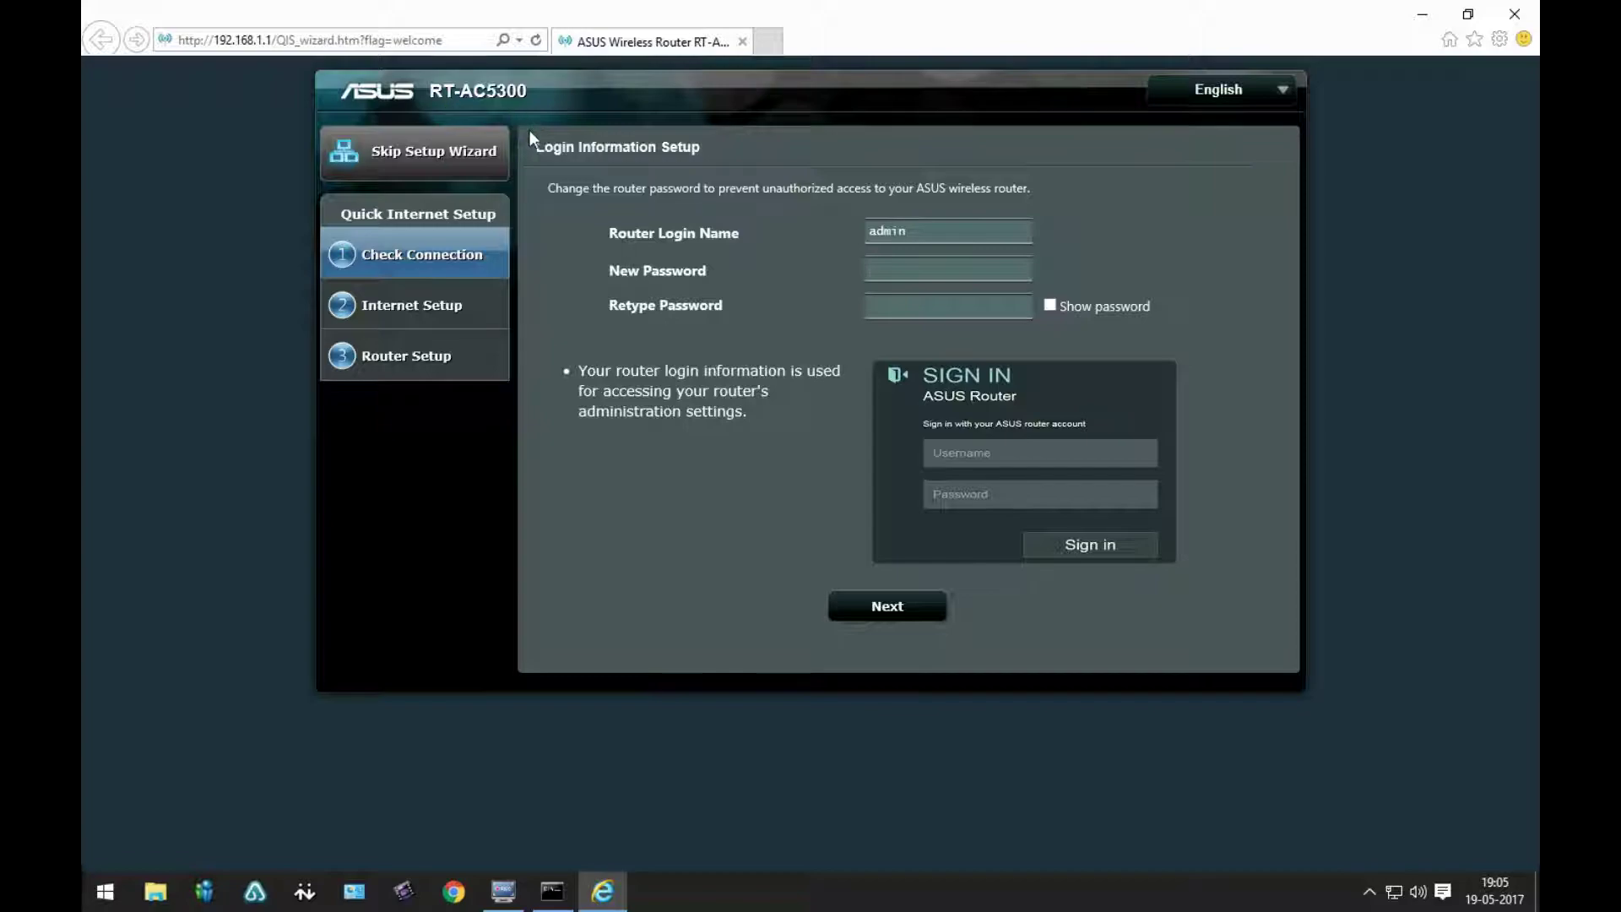
left_click(883, 264)
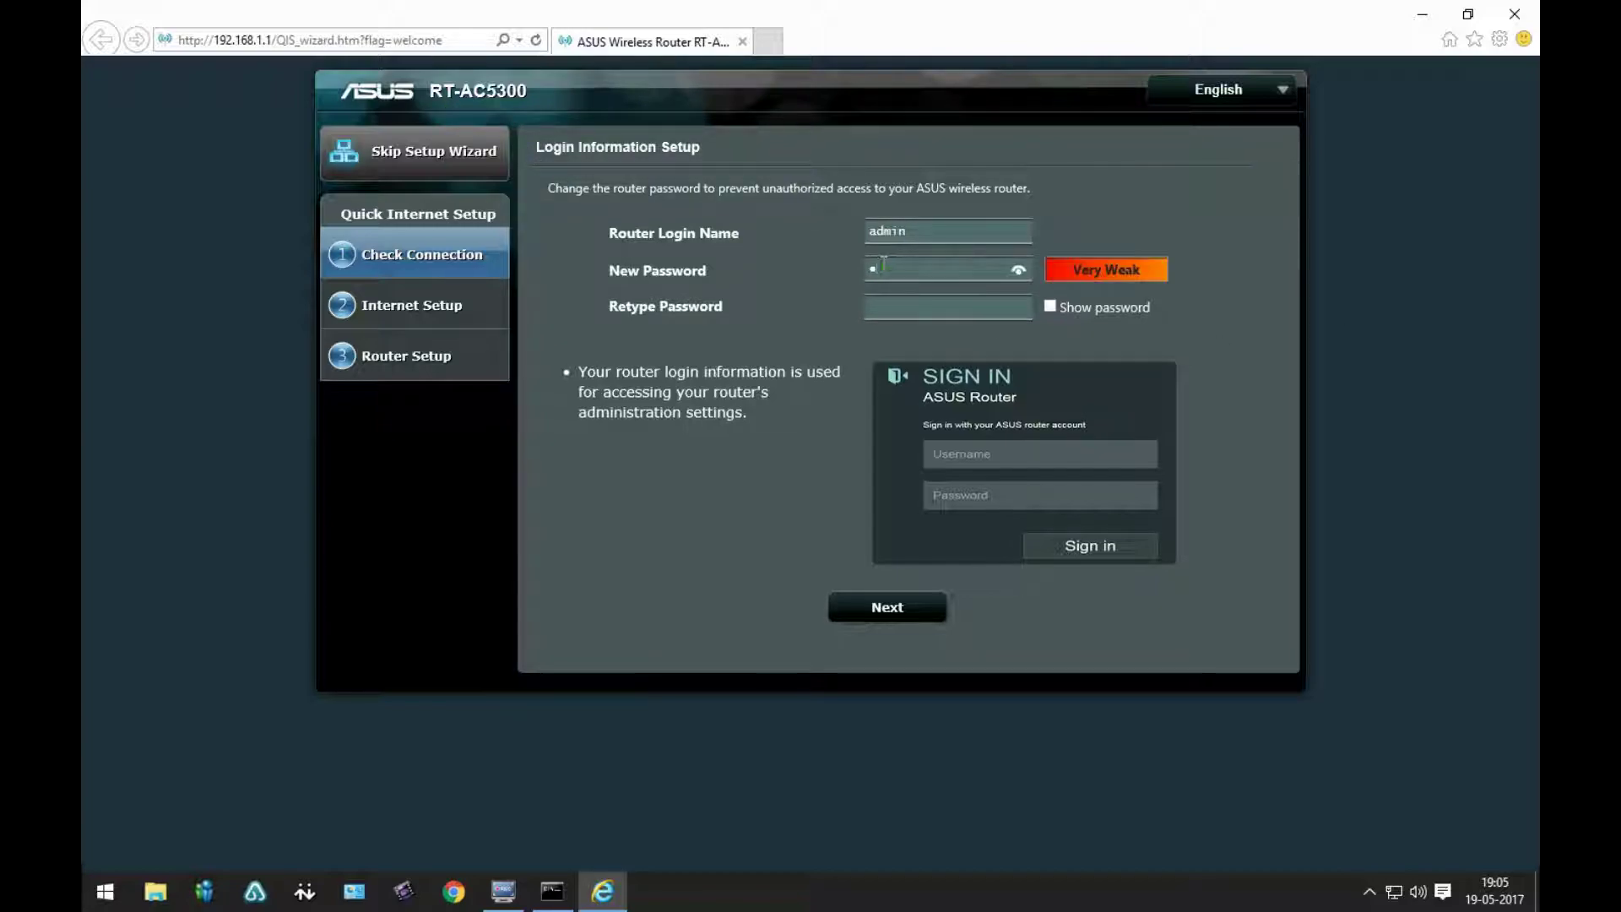
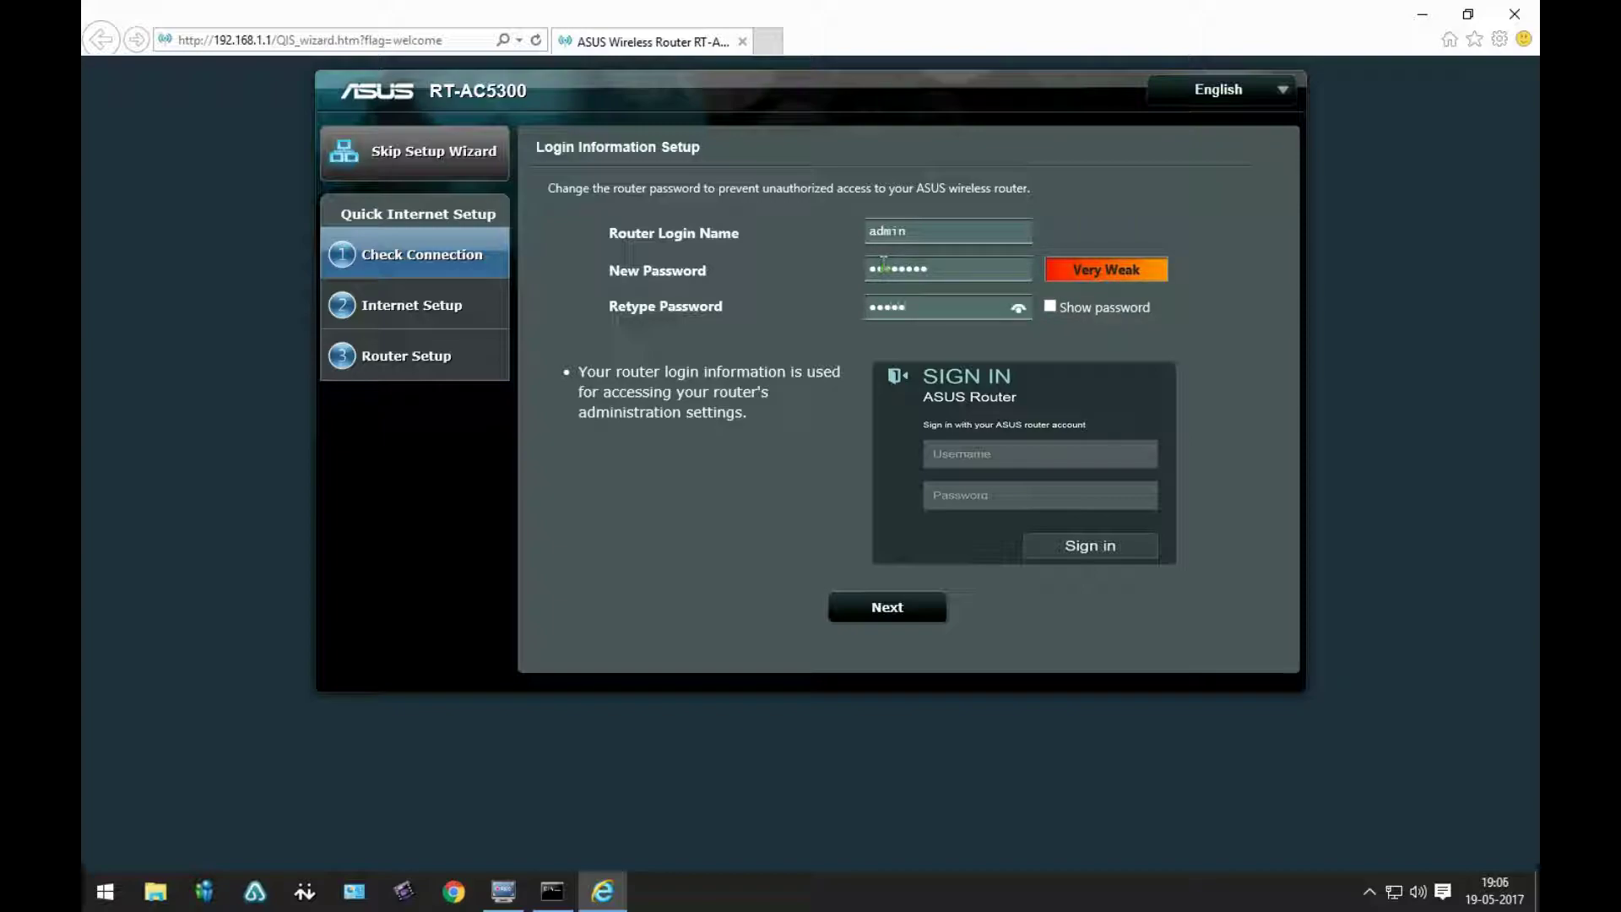
Step: Continue past the login setup and accept the weak-password warning
left_click(871, 612)
left_click(896, 523)
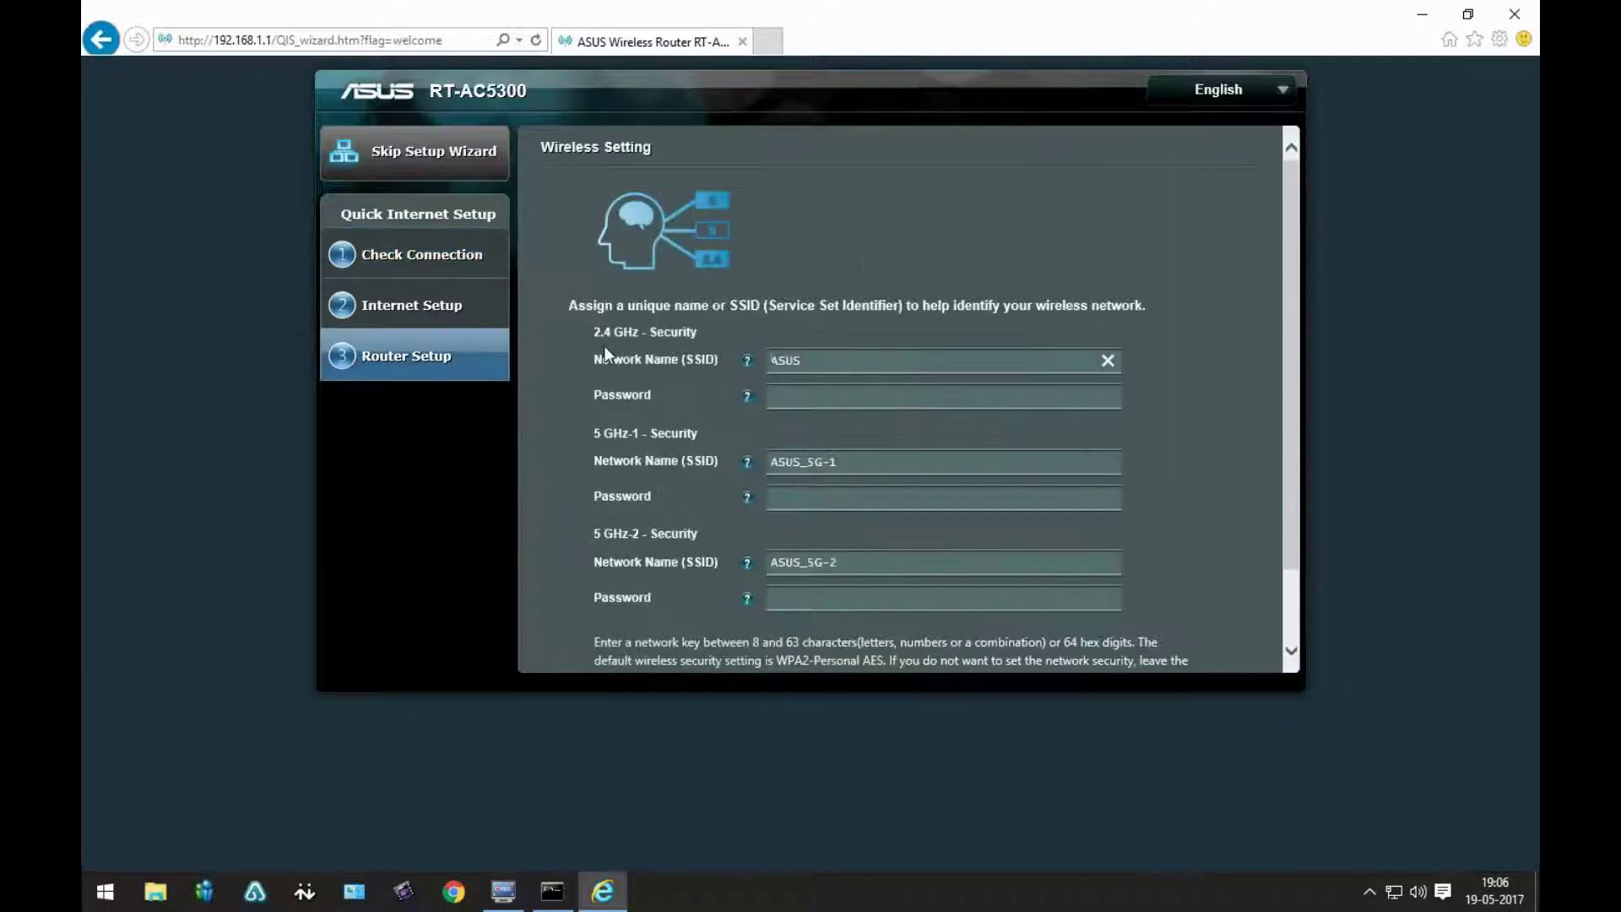
scroll(743, 372, "down", 2)
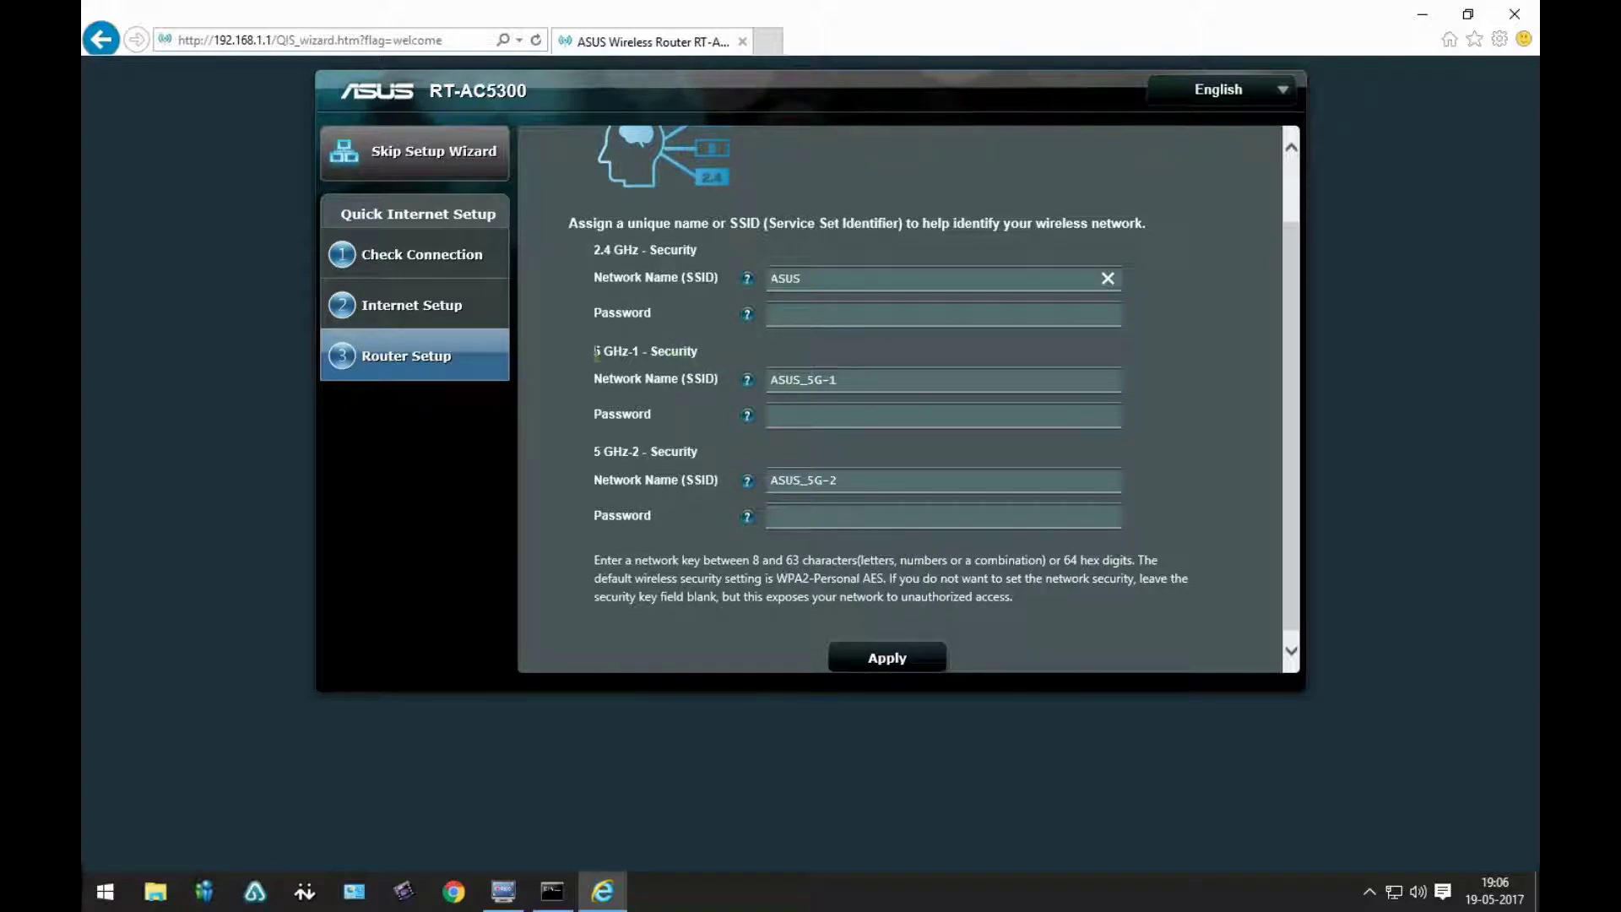
left_click_drag(596, 351, 639, 353)
left_click(660, 348)
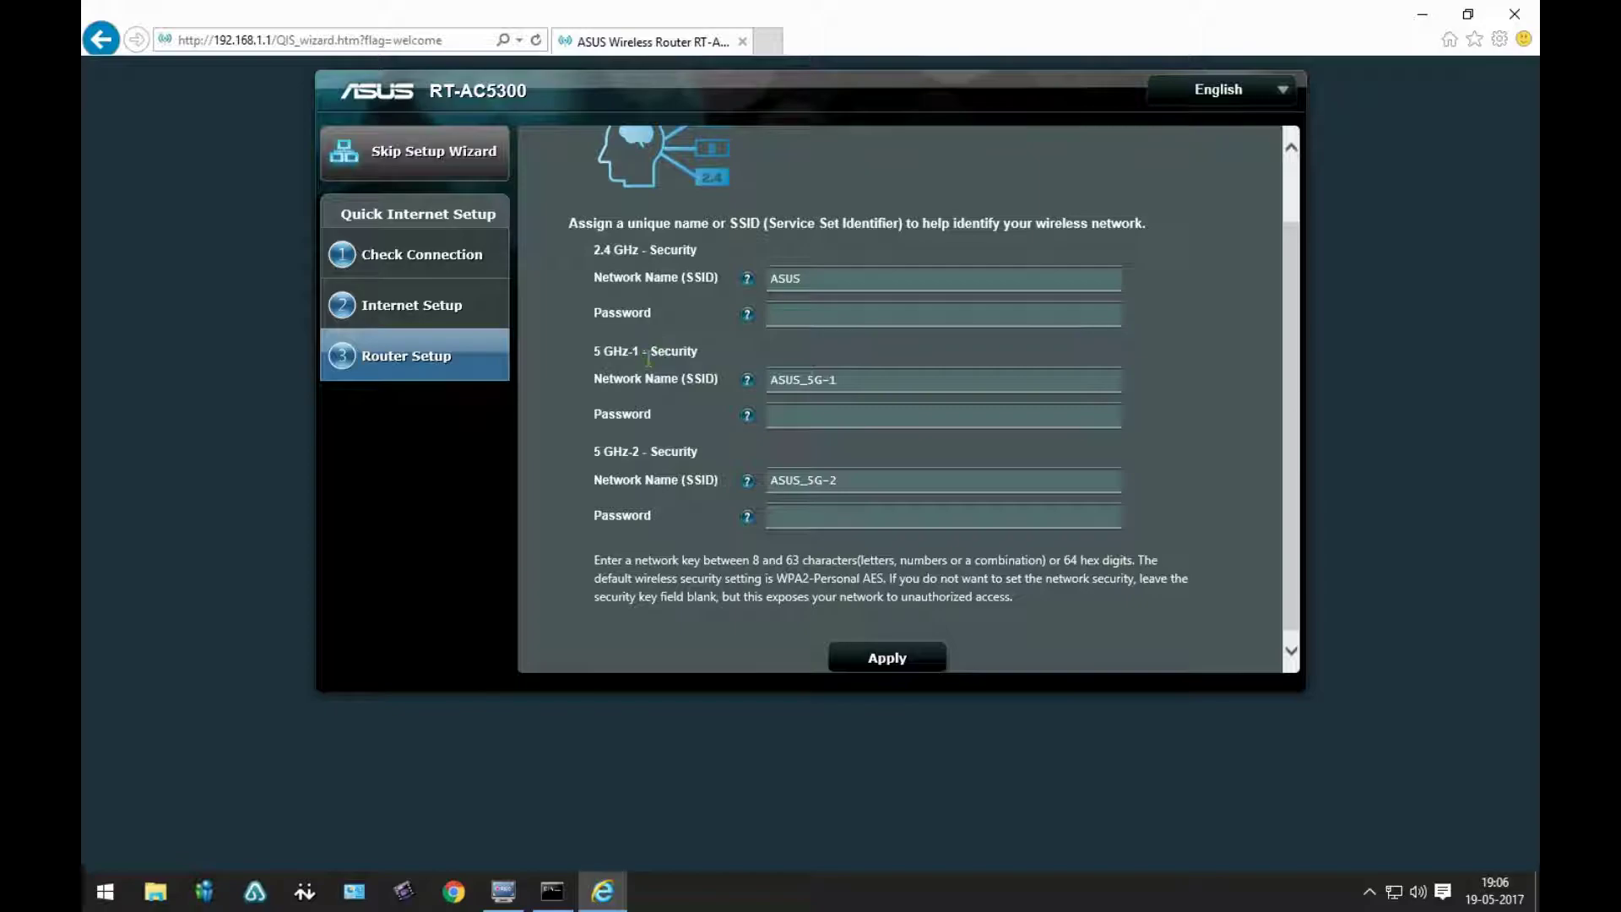
left_click(779, 319)
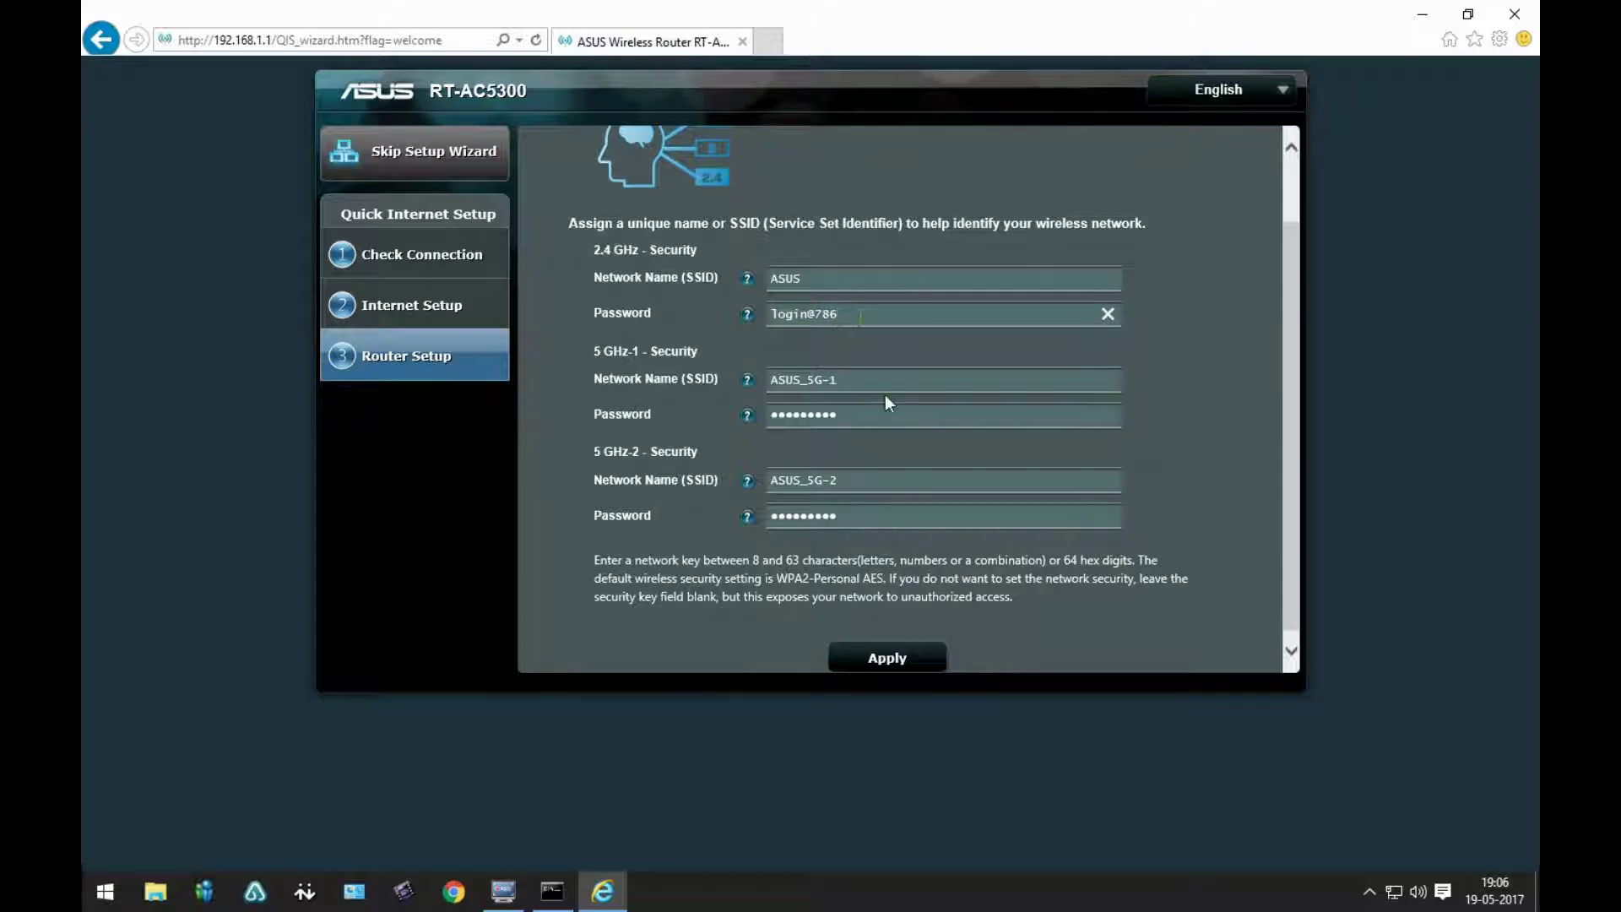
left_click(882, 658)
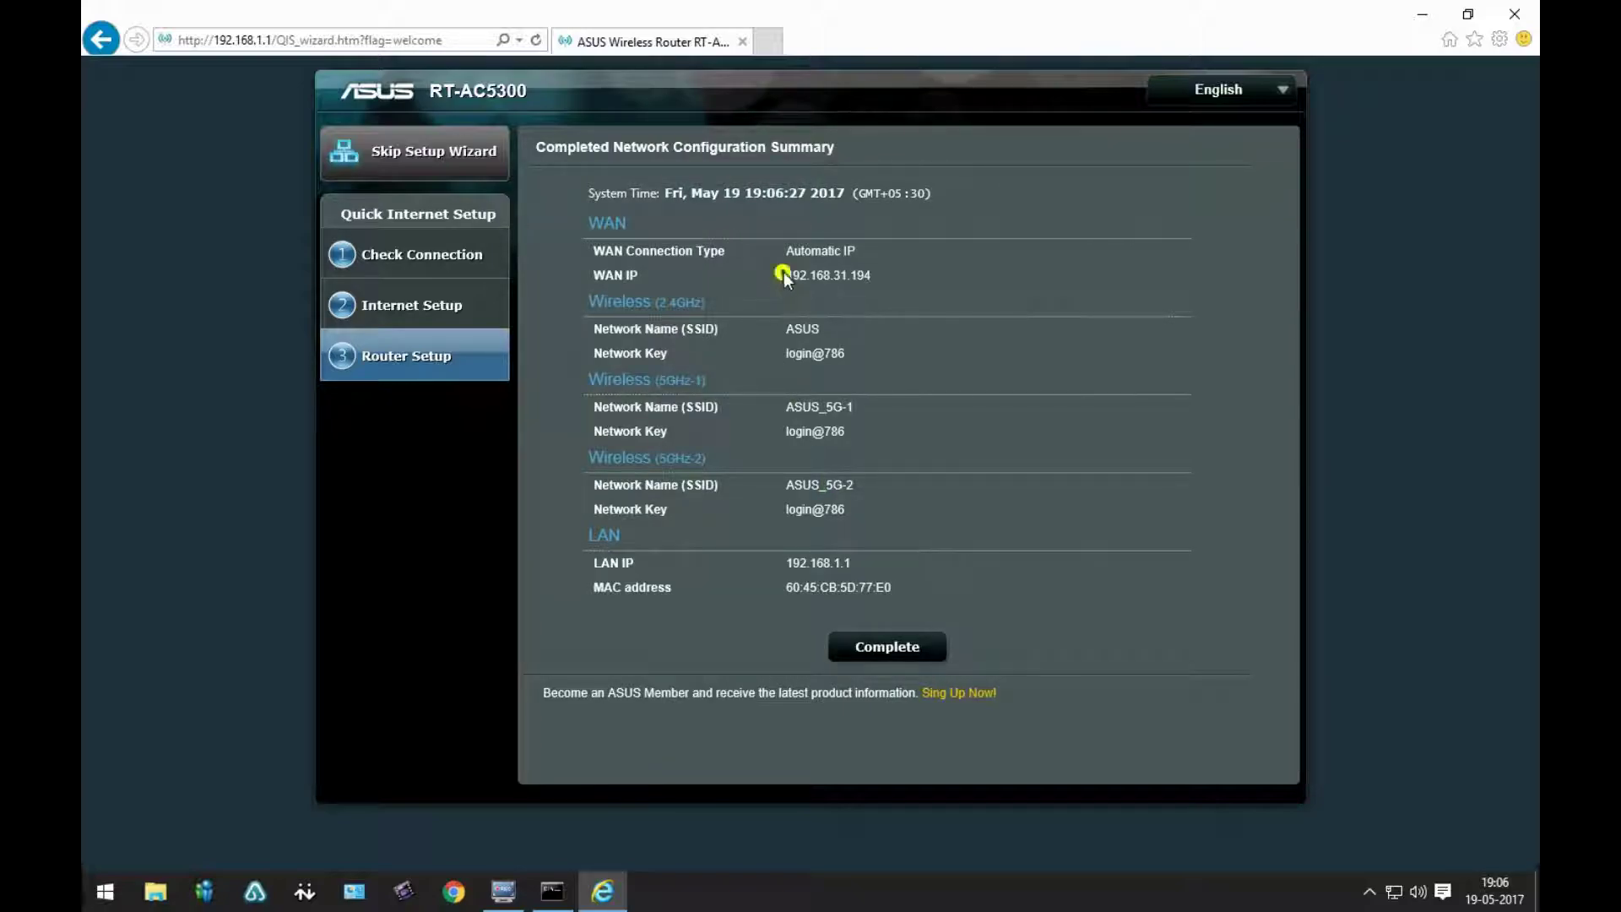
left_click_drag(784, 274, 880, 277)
left_click_drag(779, 354, 846, 355)
left_click(862, 639)
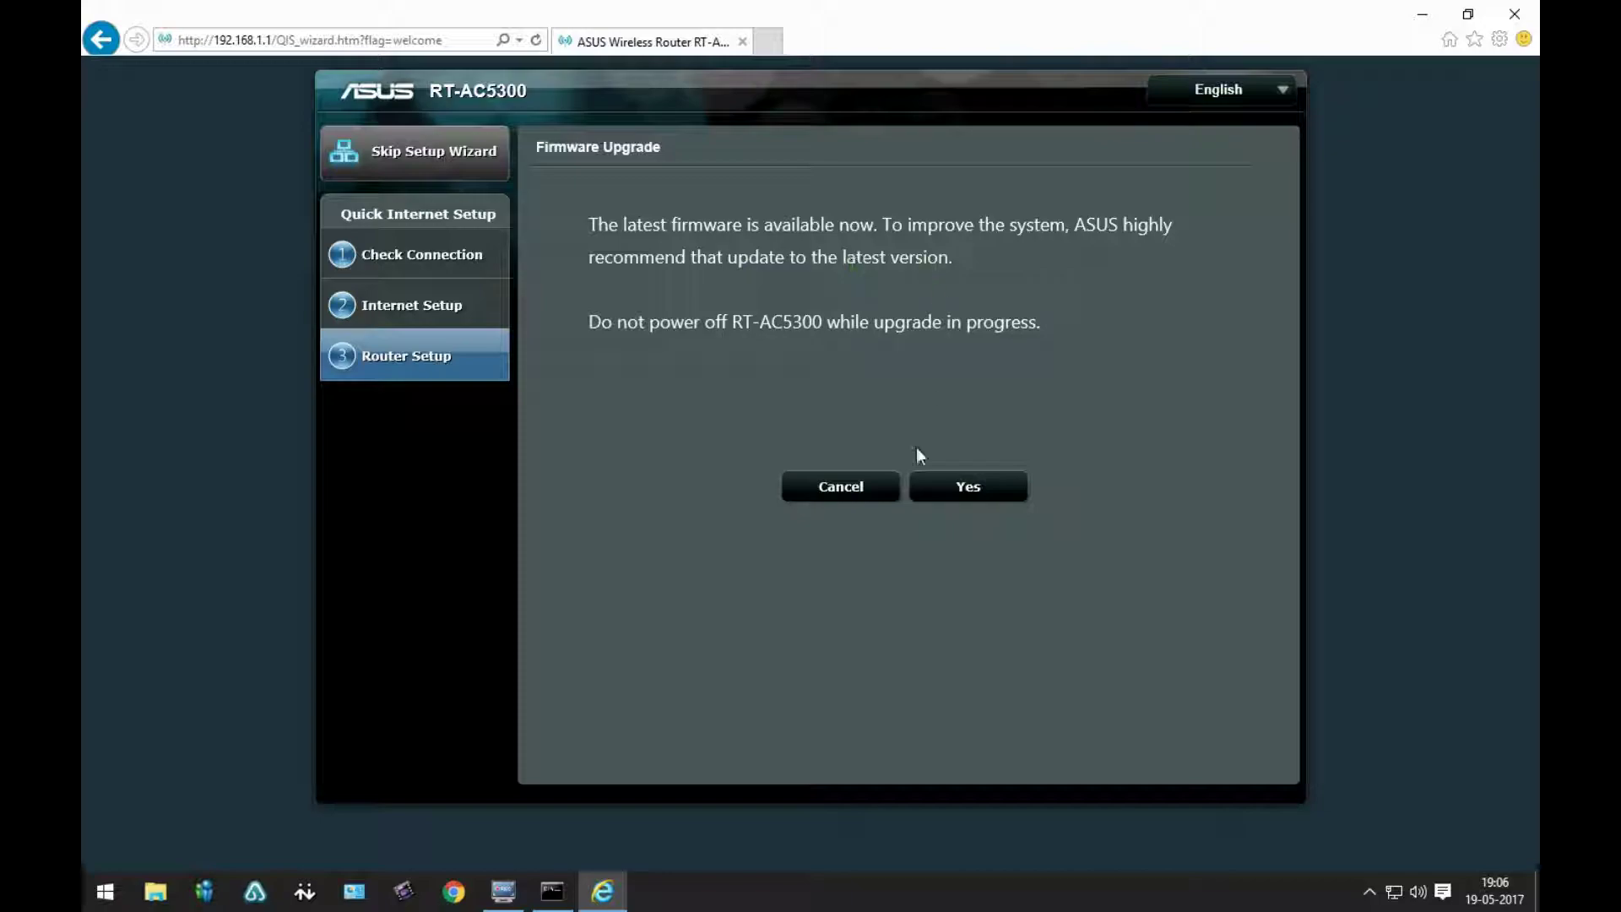
Step: Cancel the firmware upgrade and scroll through the Network Map dashboard
left_click(866, 488)
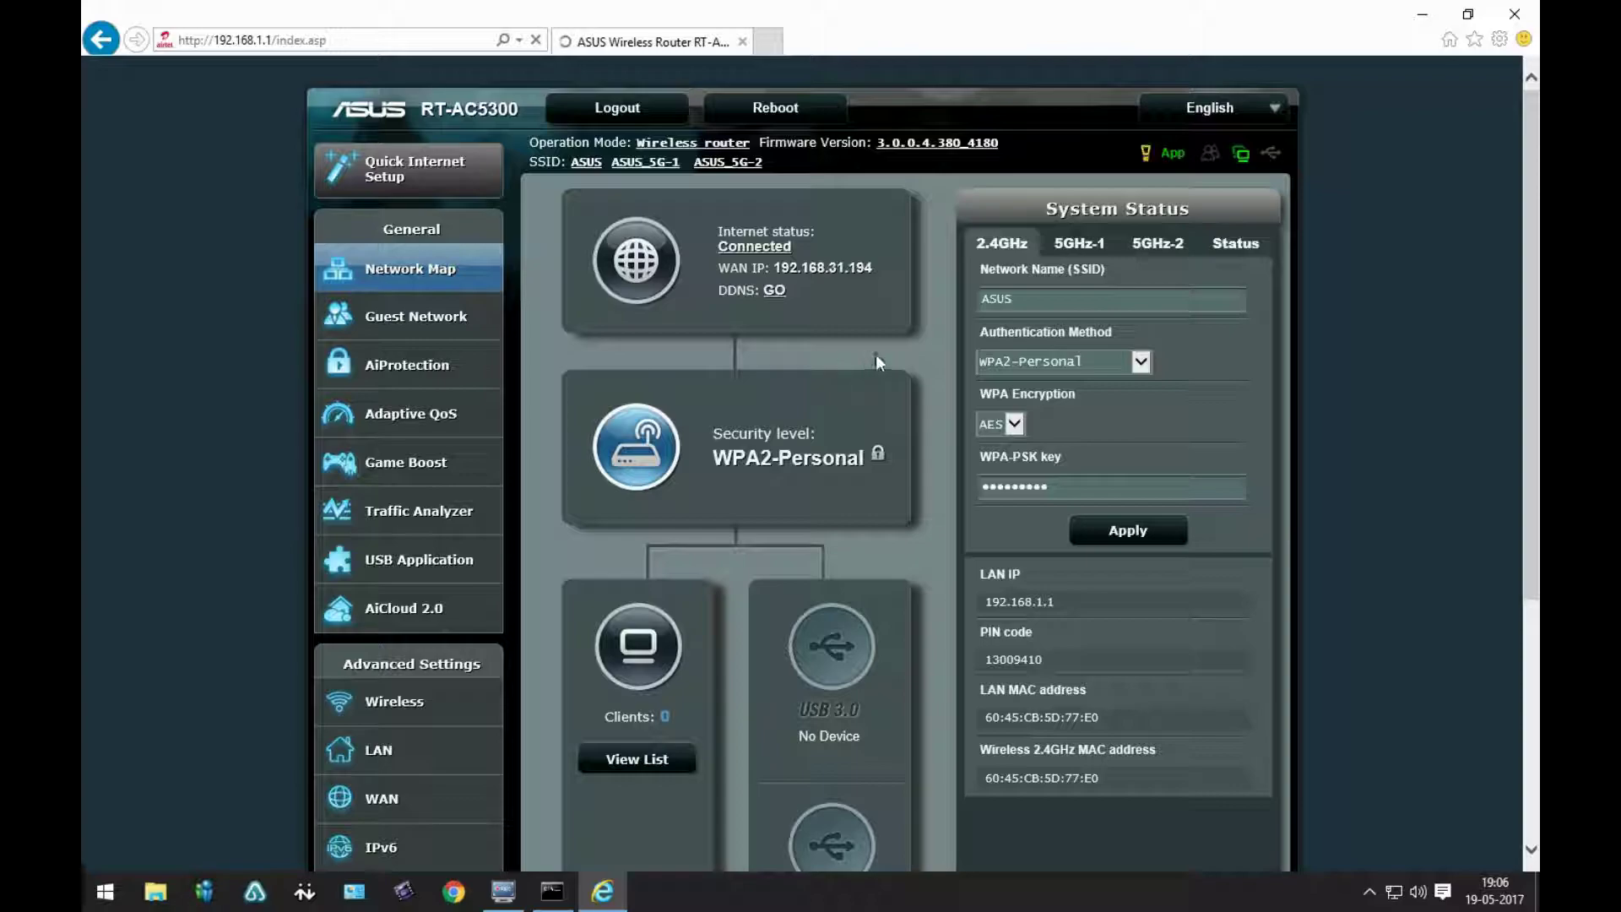
scroll(533, 323, "down", 3)
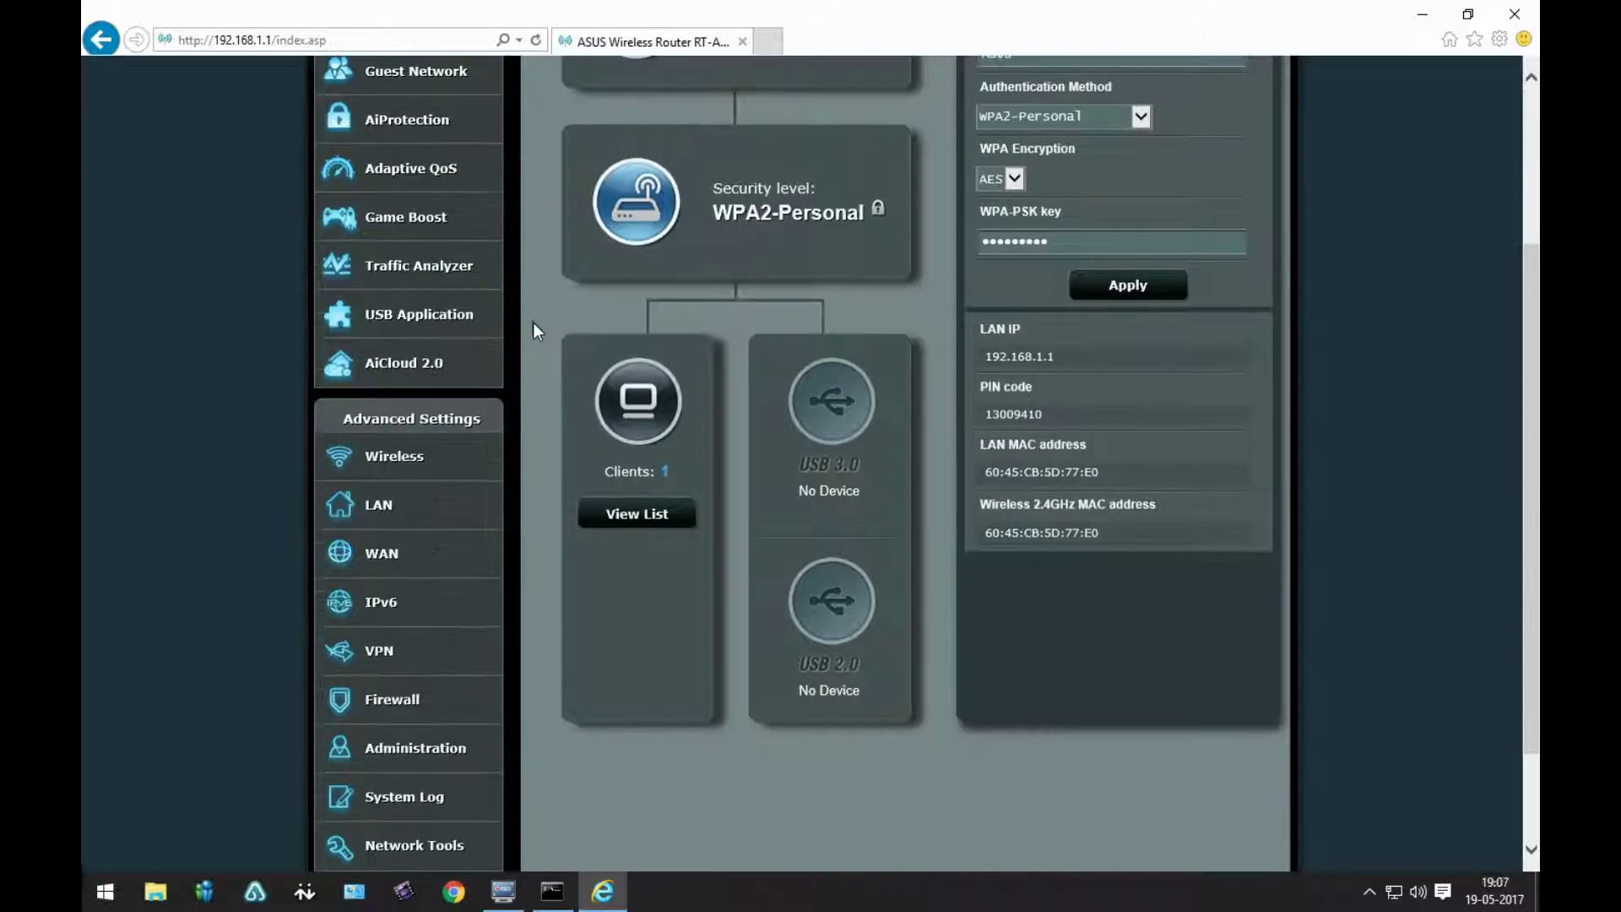
scroll(533, 323, "down", 2)
scroll(537, 412, "up", 3)
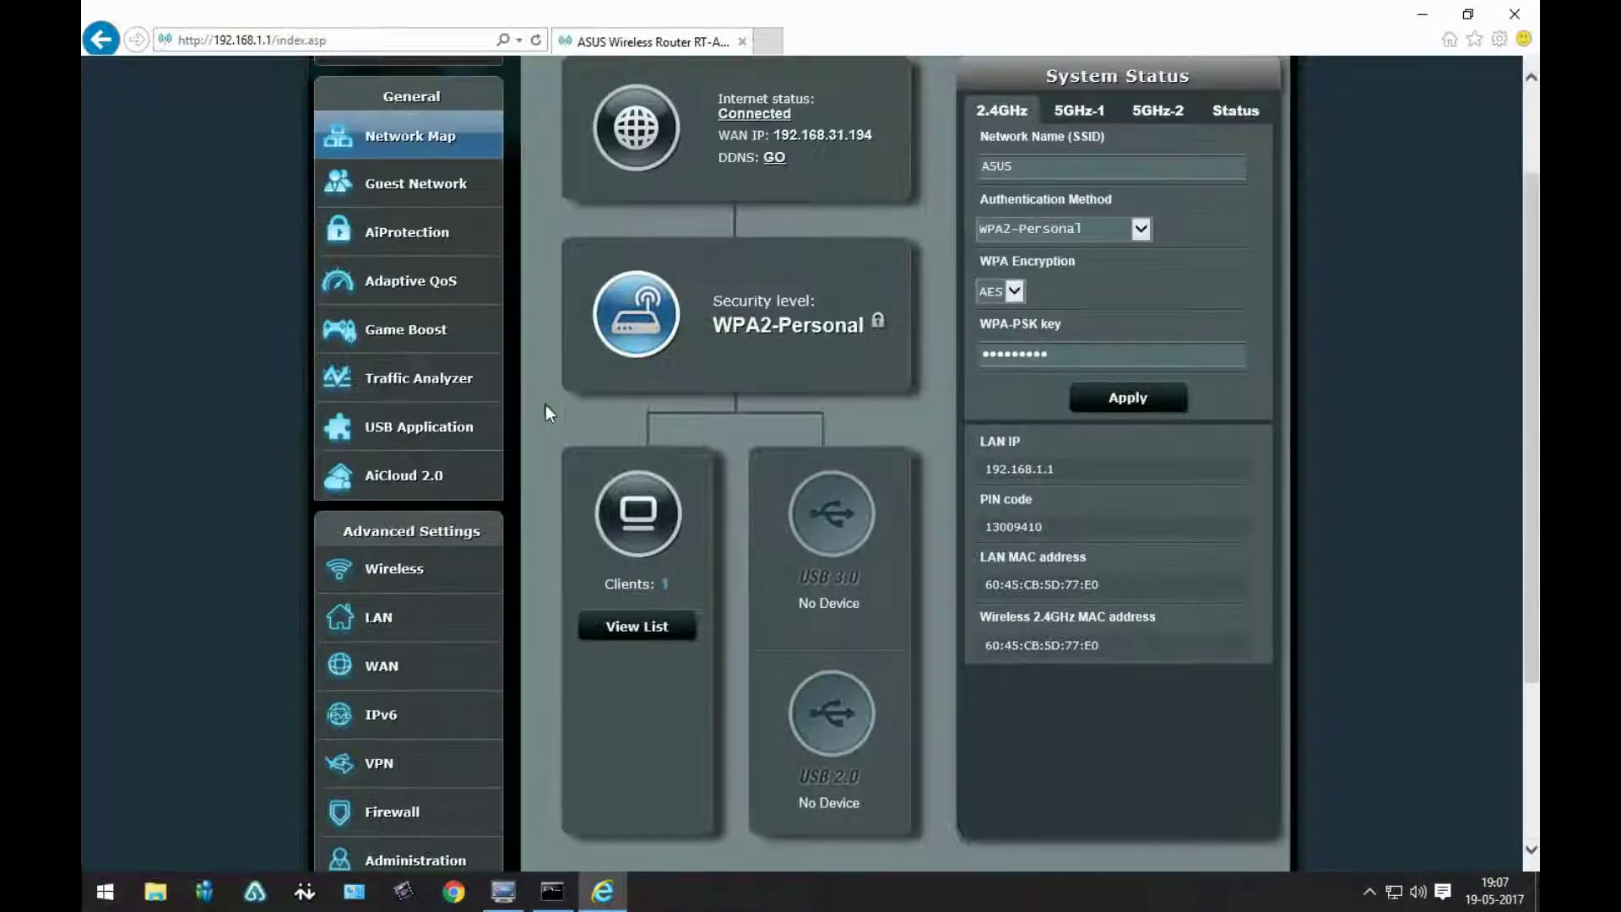
scroll(546, 404, "up", 2)
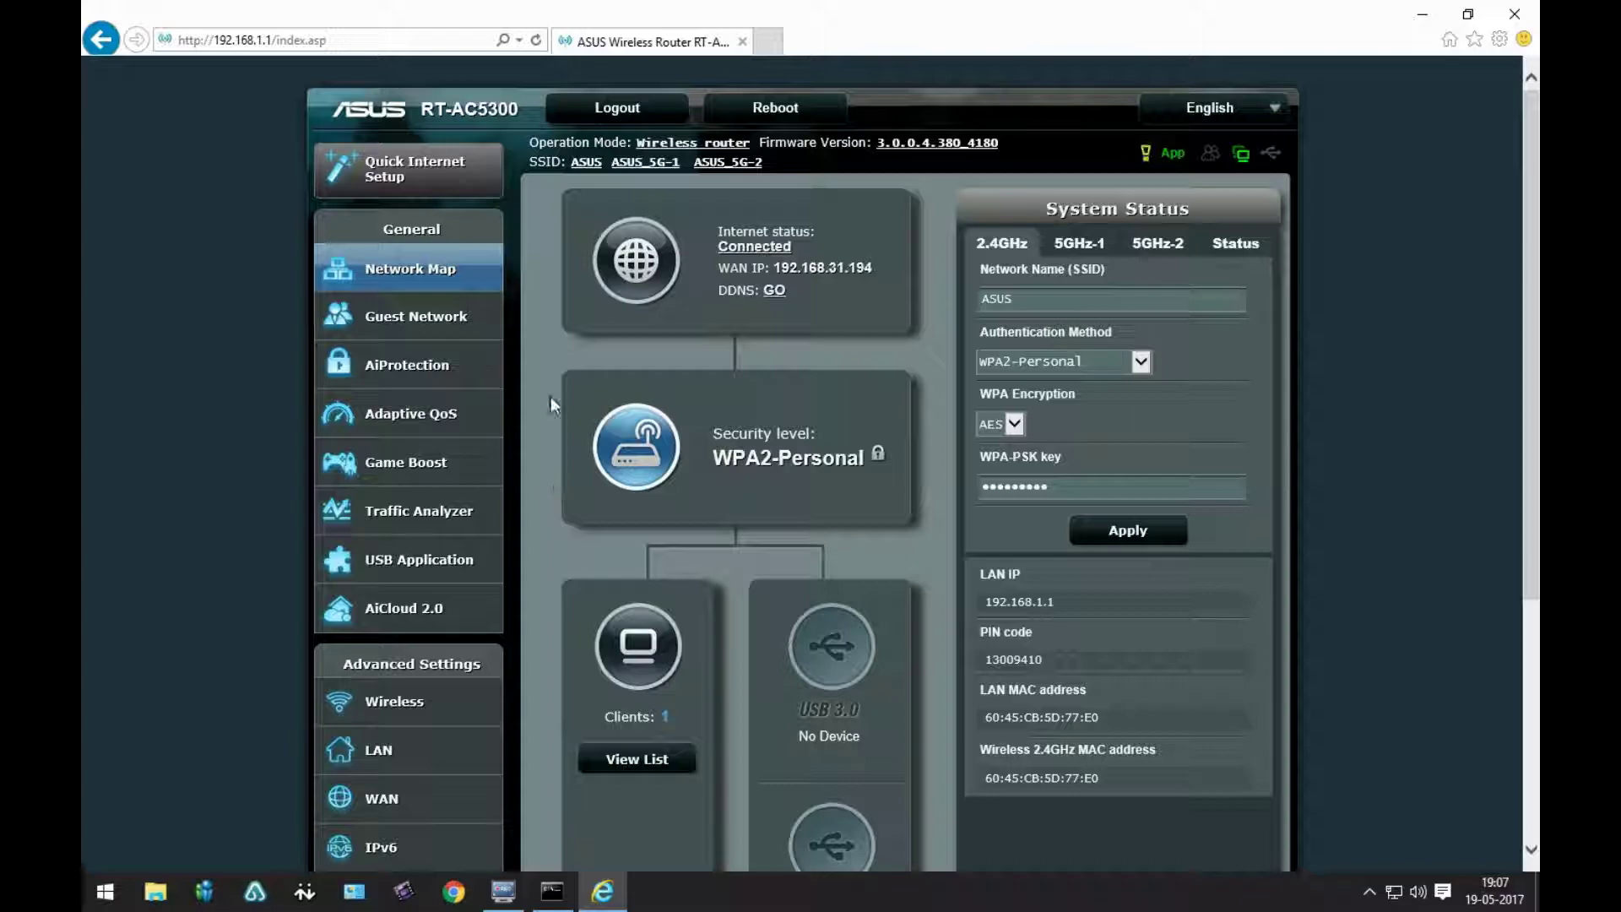
left_click(464, 467)
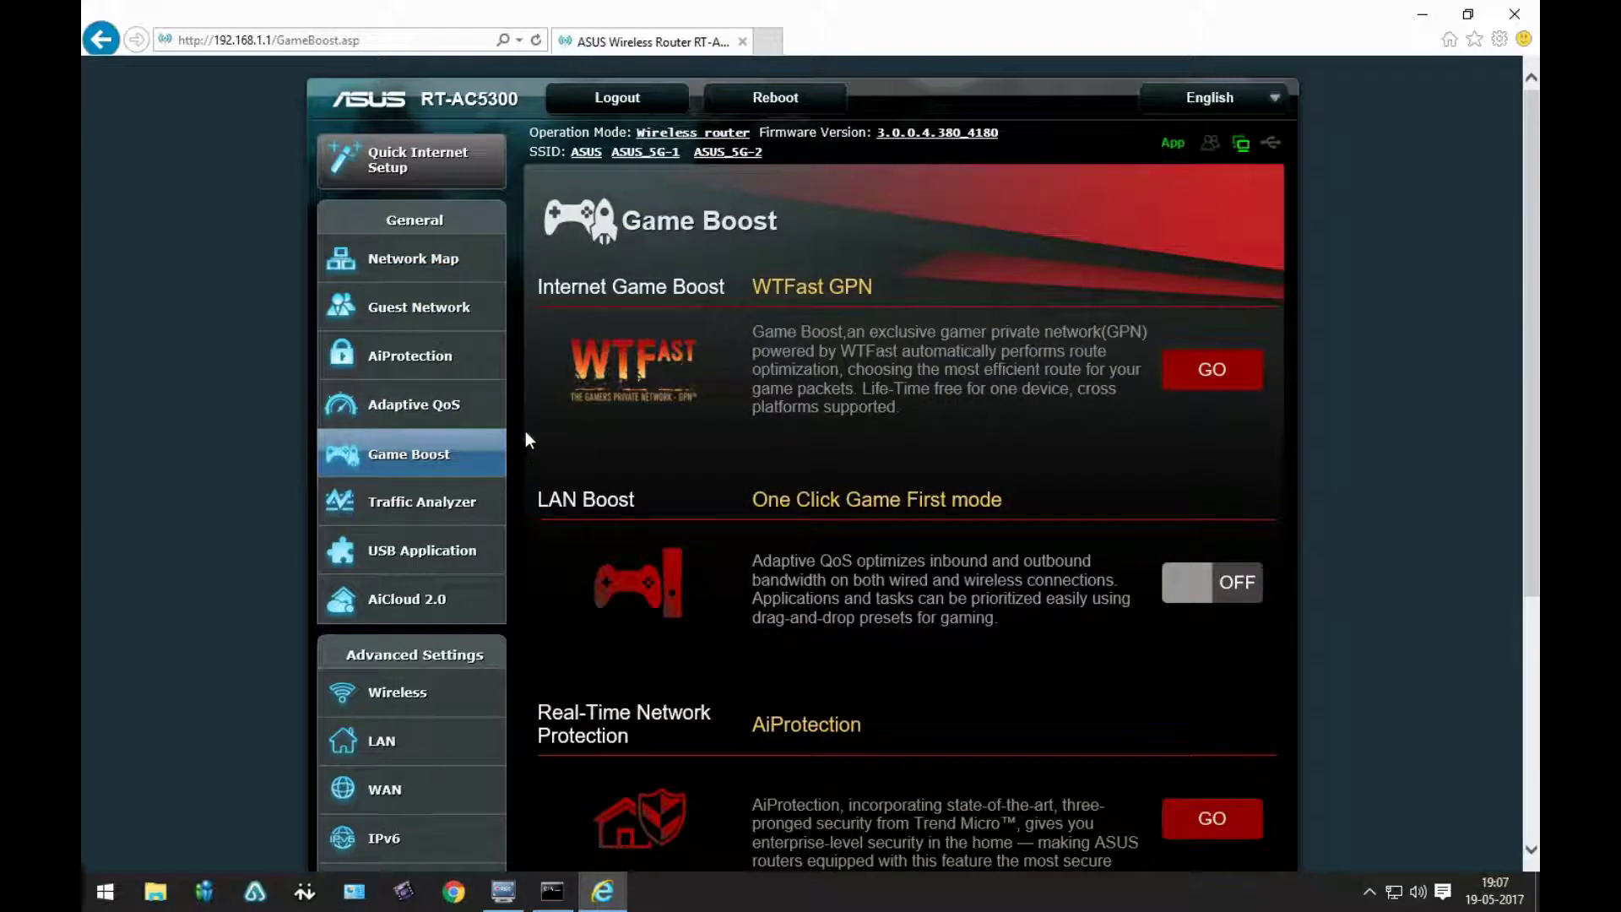
scroll(525, 430, "down", 2)
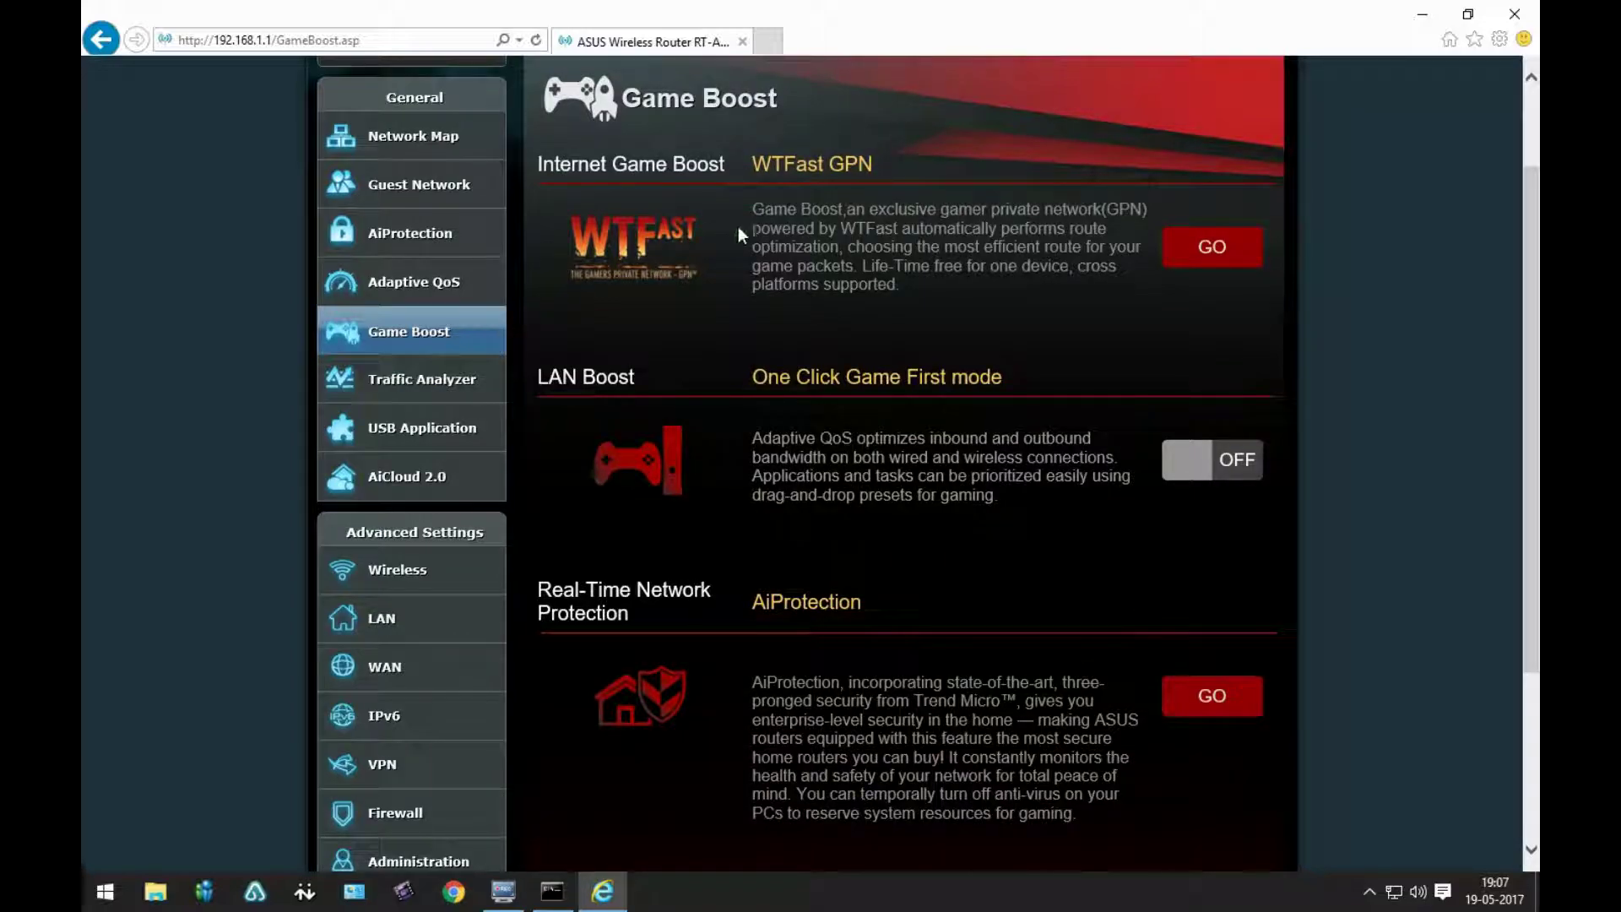
scroll(712, 381, "down", 2)
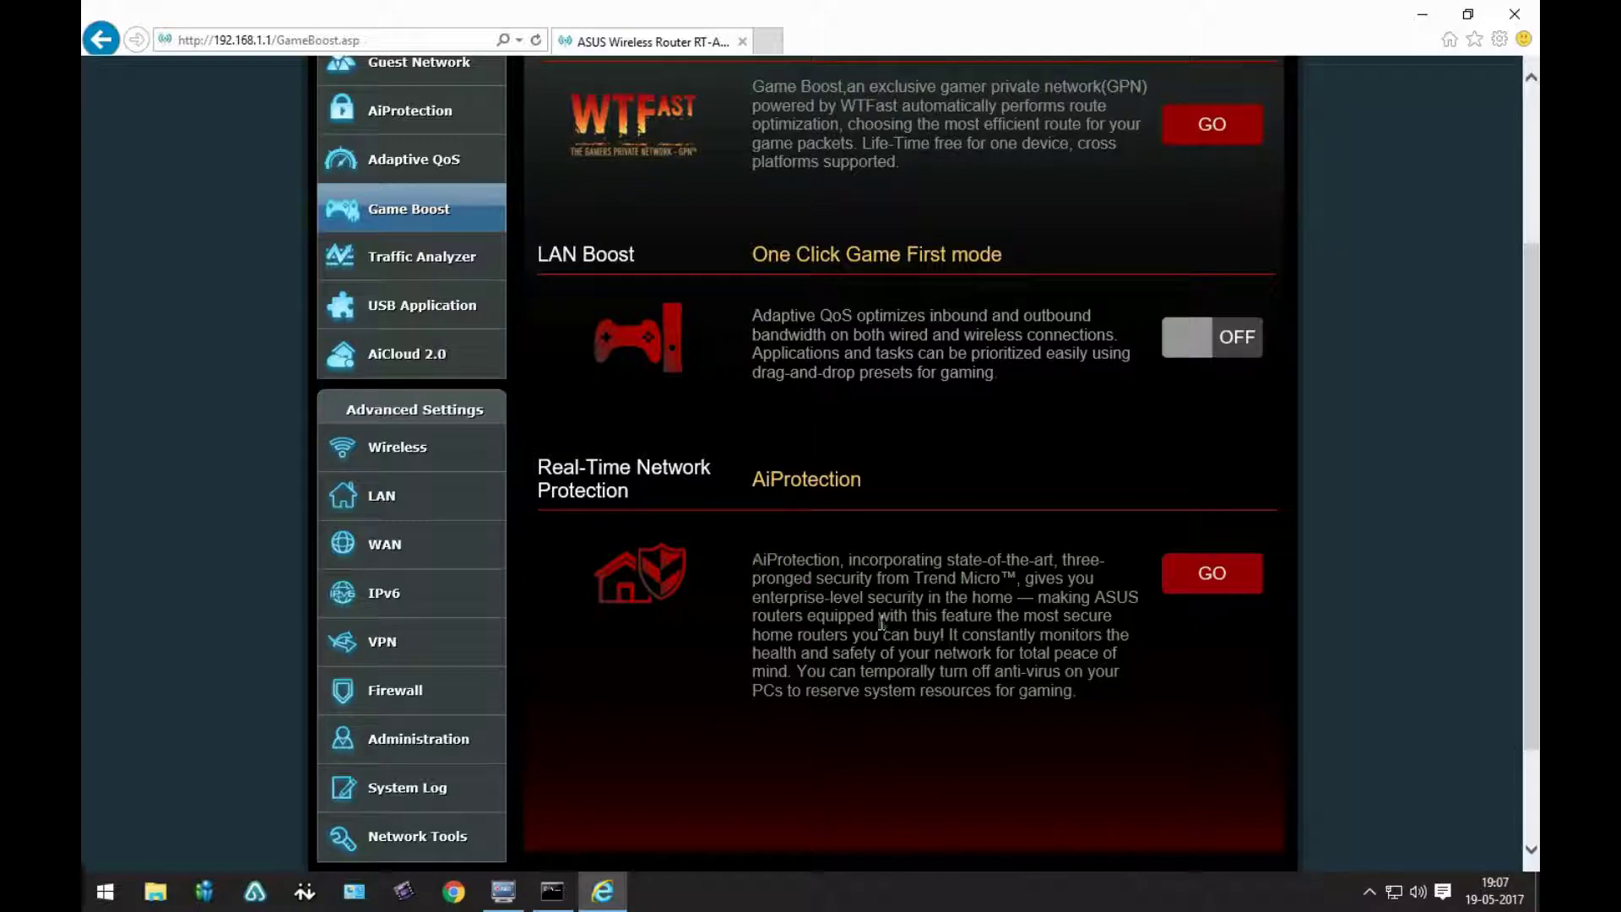
left_click_drag(913, 578, 1003, 579)
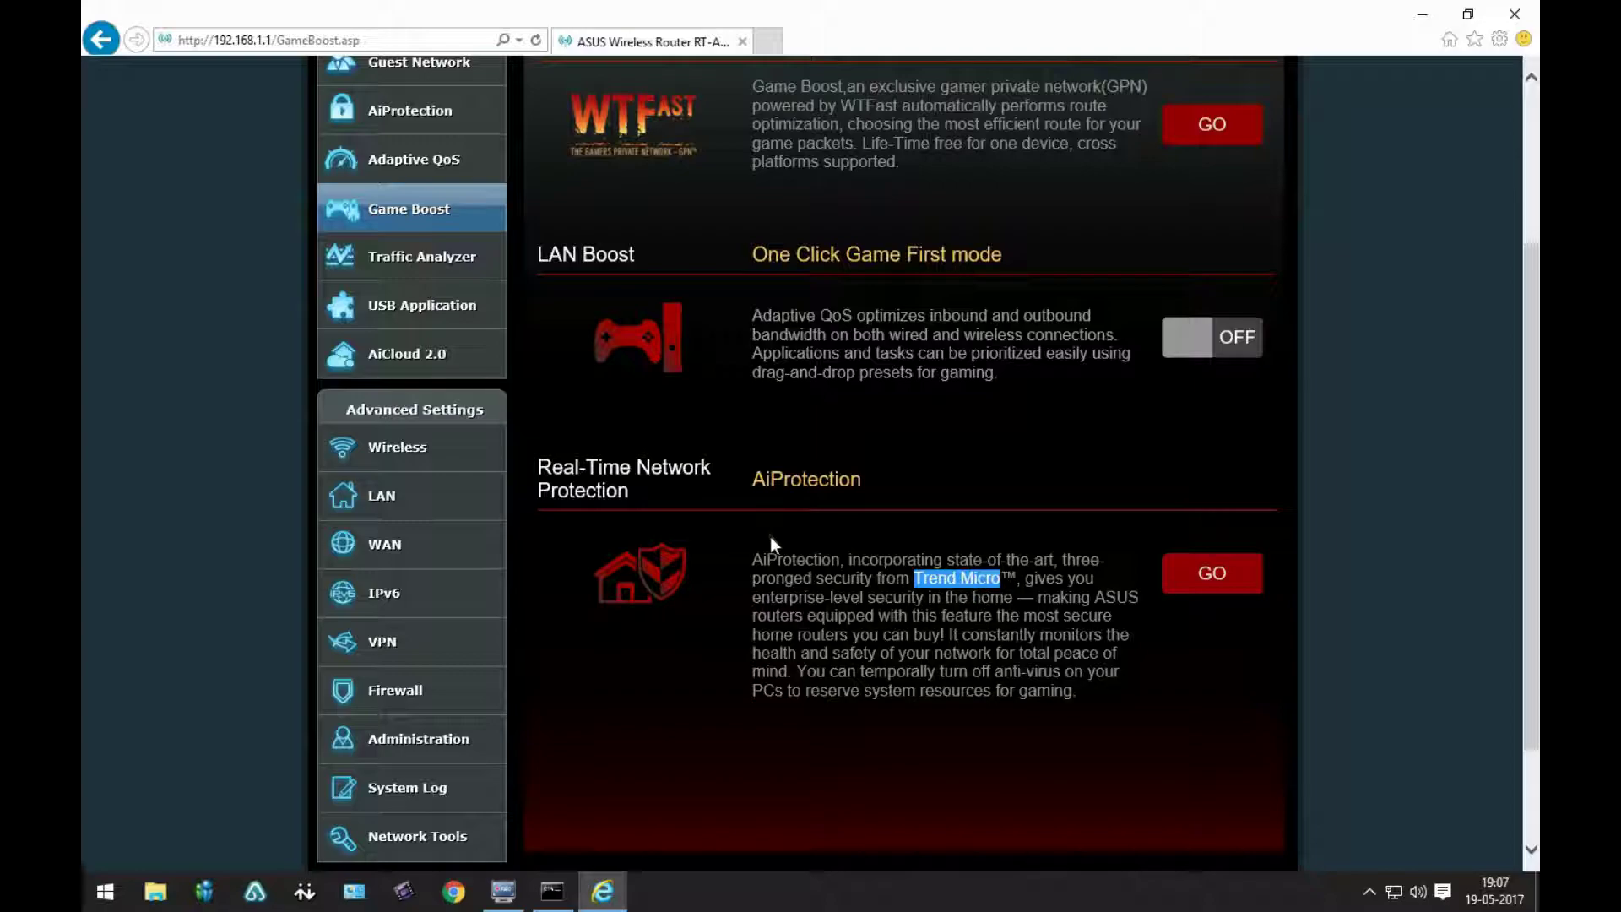
scroll(765, 538, "up", 2)
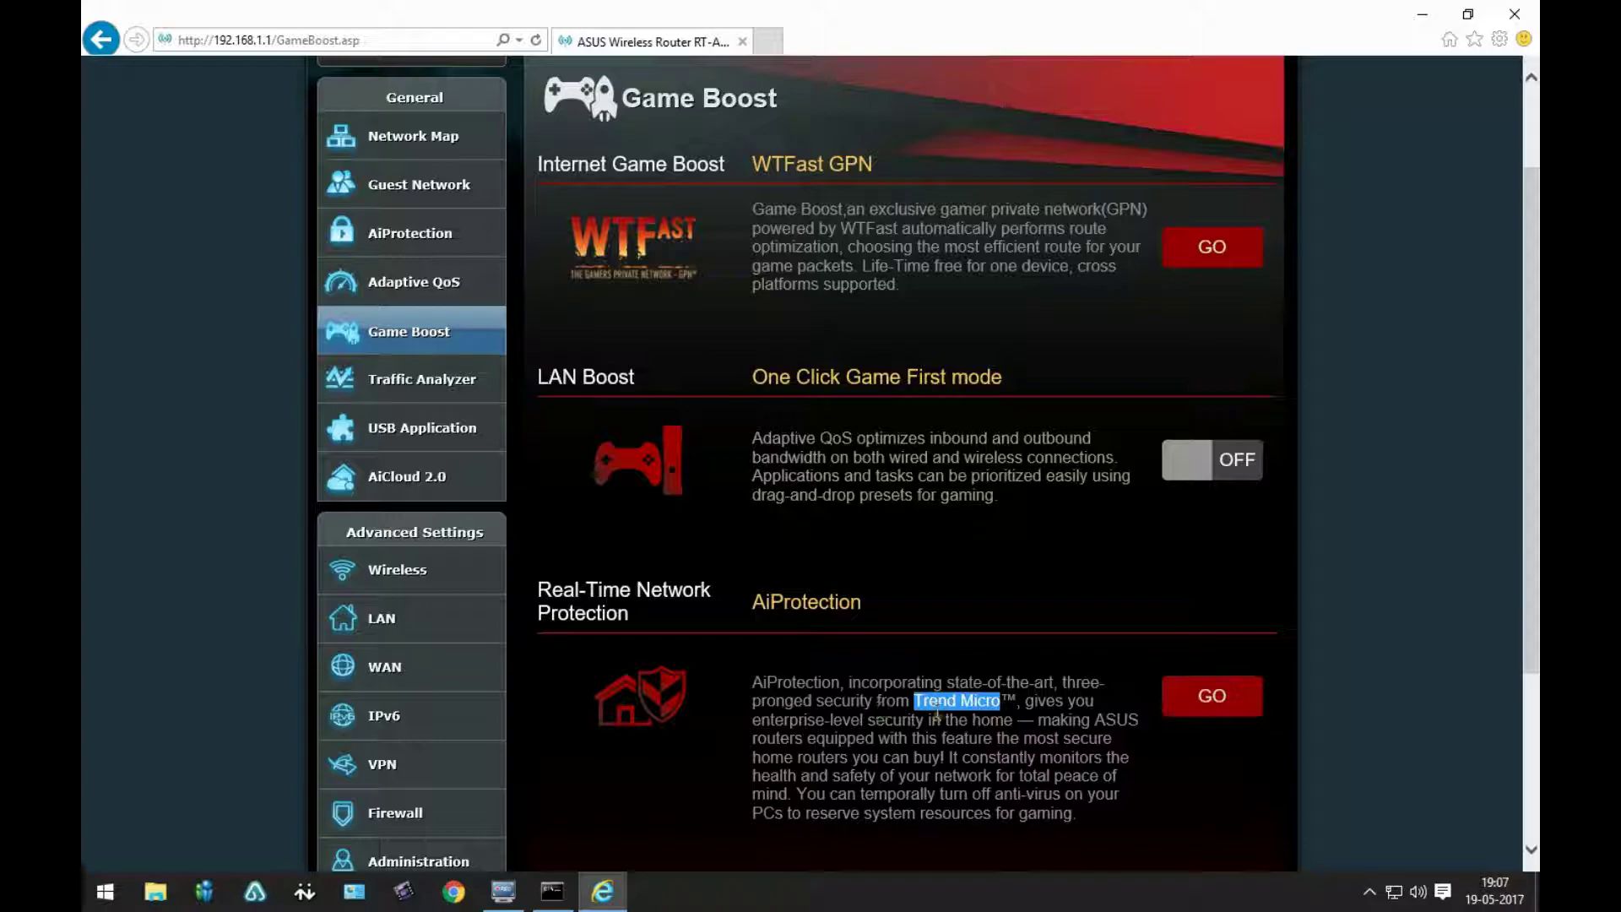
scroll(791, 714, "up", 3)
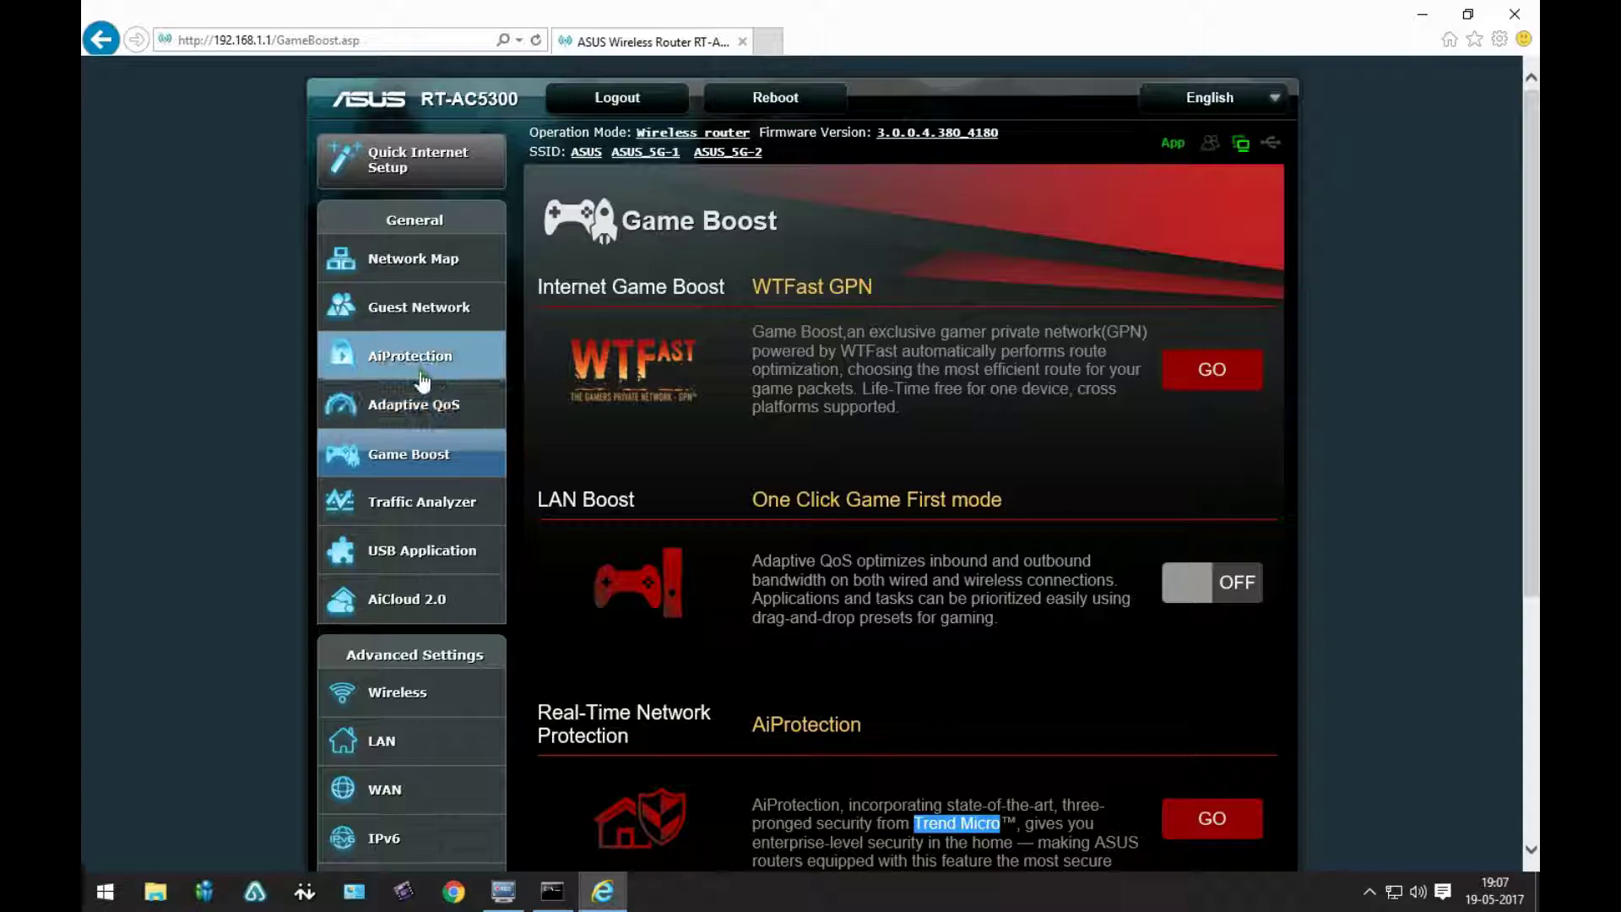
Step: View the Adaptive QoS bandwidth monitor, then the AiProtection security overview page
left_click(412, 417)
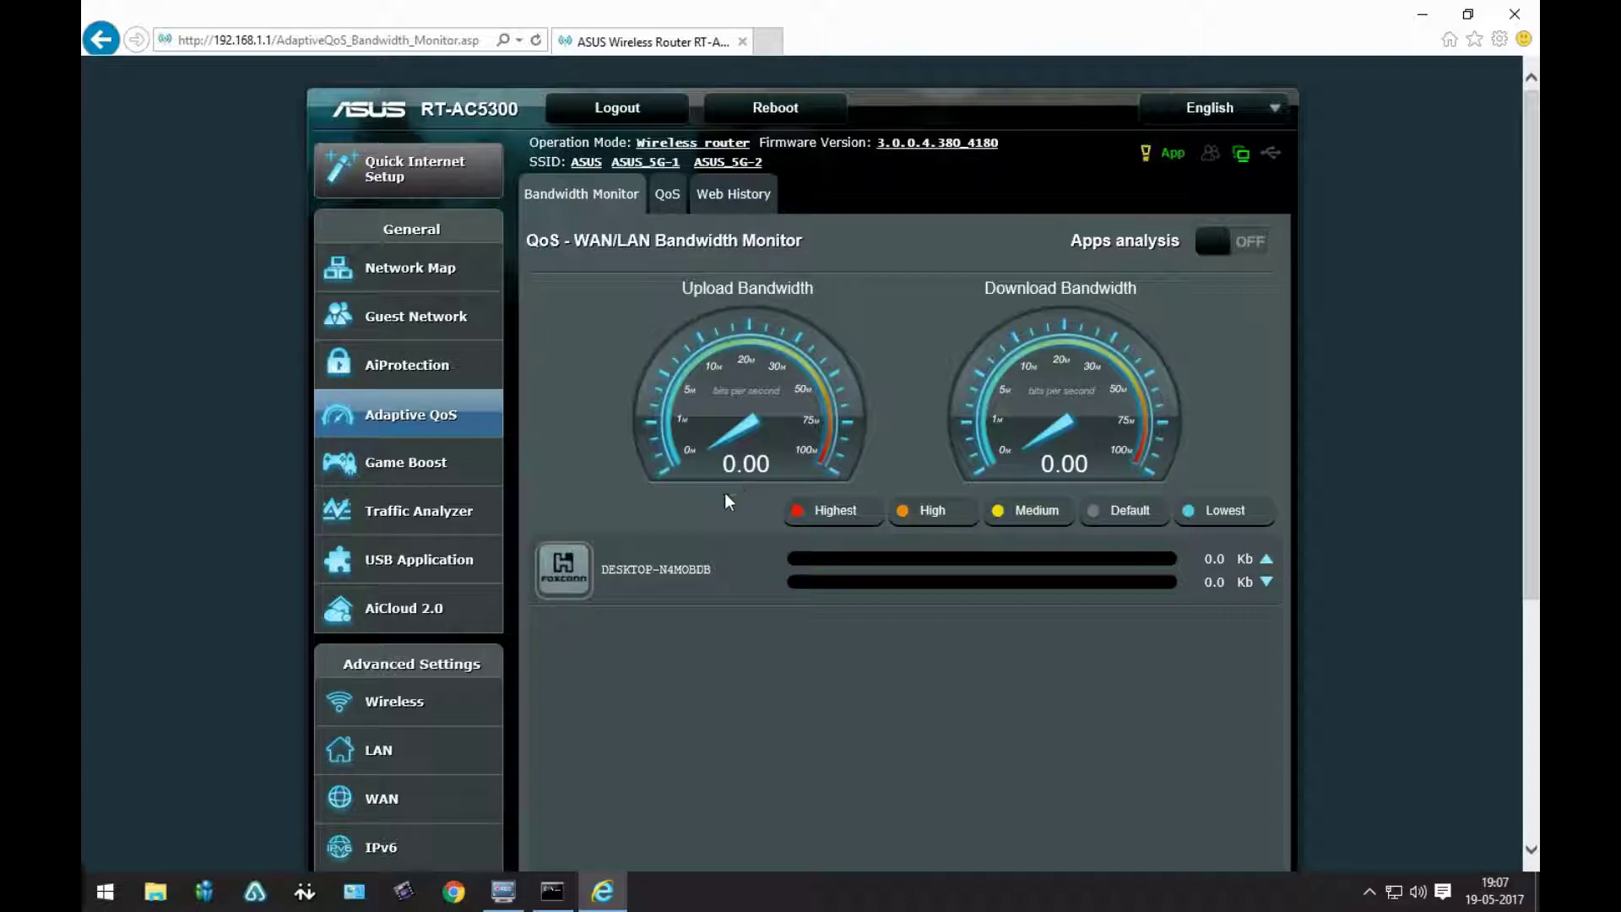
left_click(391, 371)
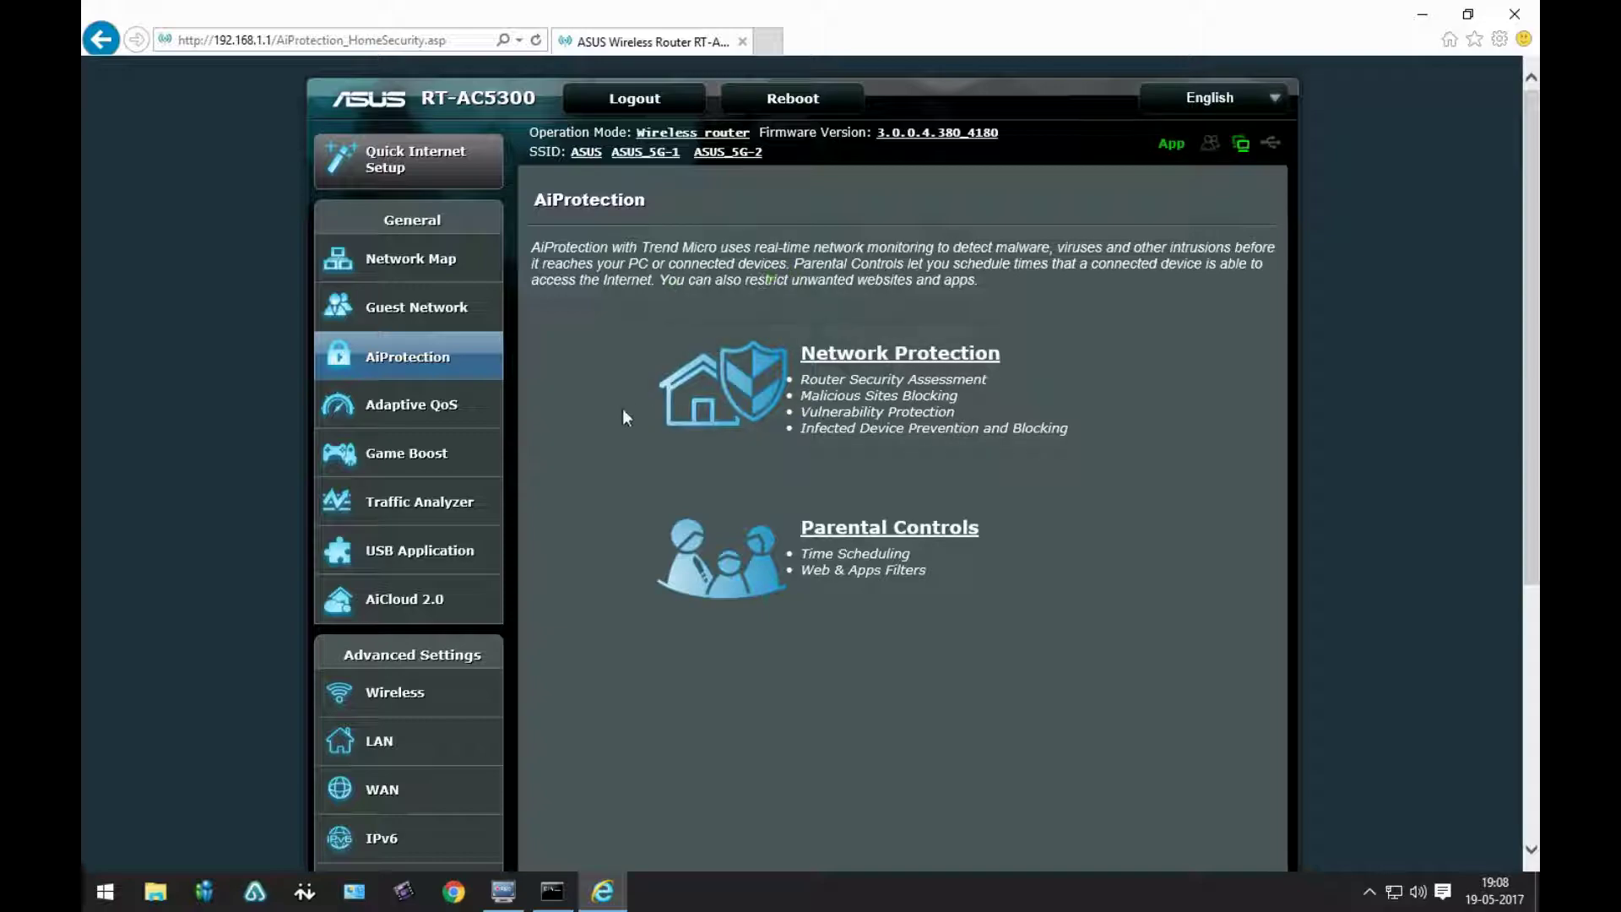
scroll(617, 412, "down", 4)
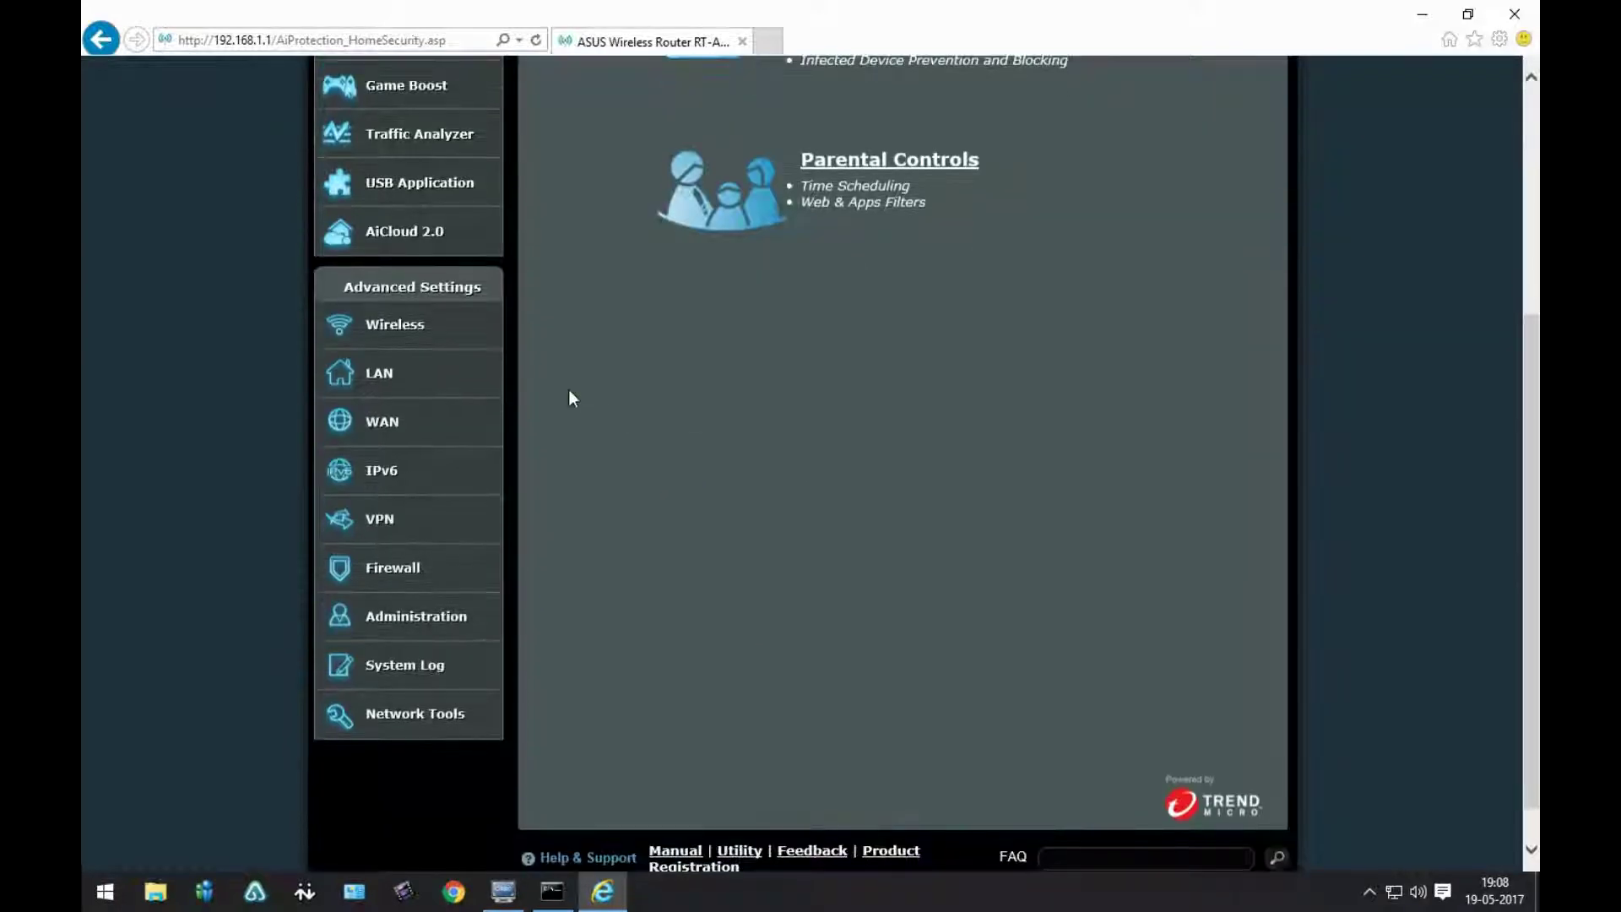
scroll(565, 393, "up", 3)
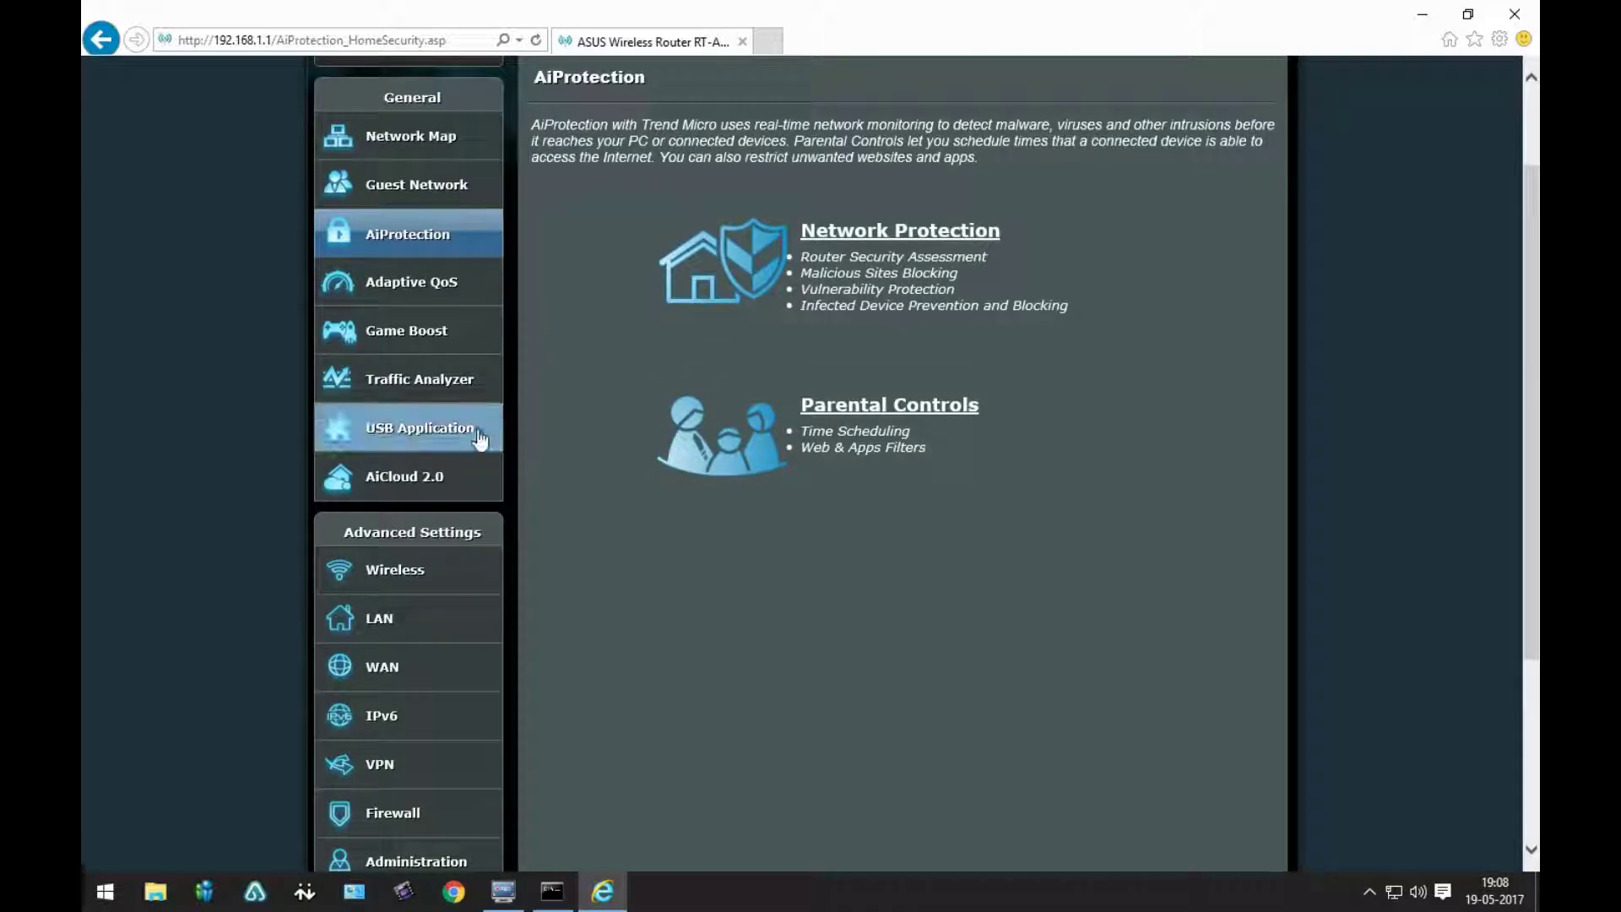
Step: Tour the USB Application, LAN, Firewall and VPN pages, then return to Network Map
left_click(471, 428)
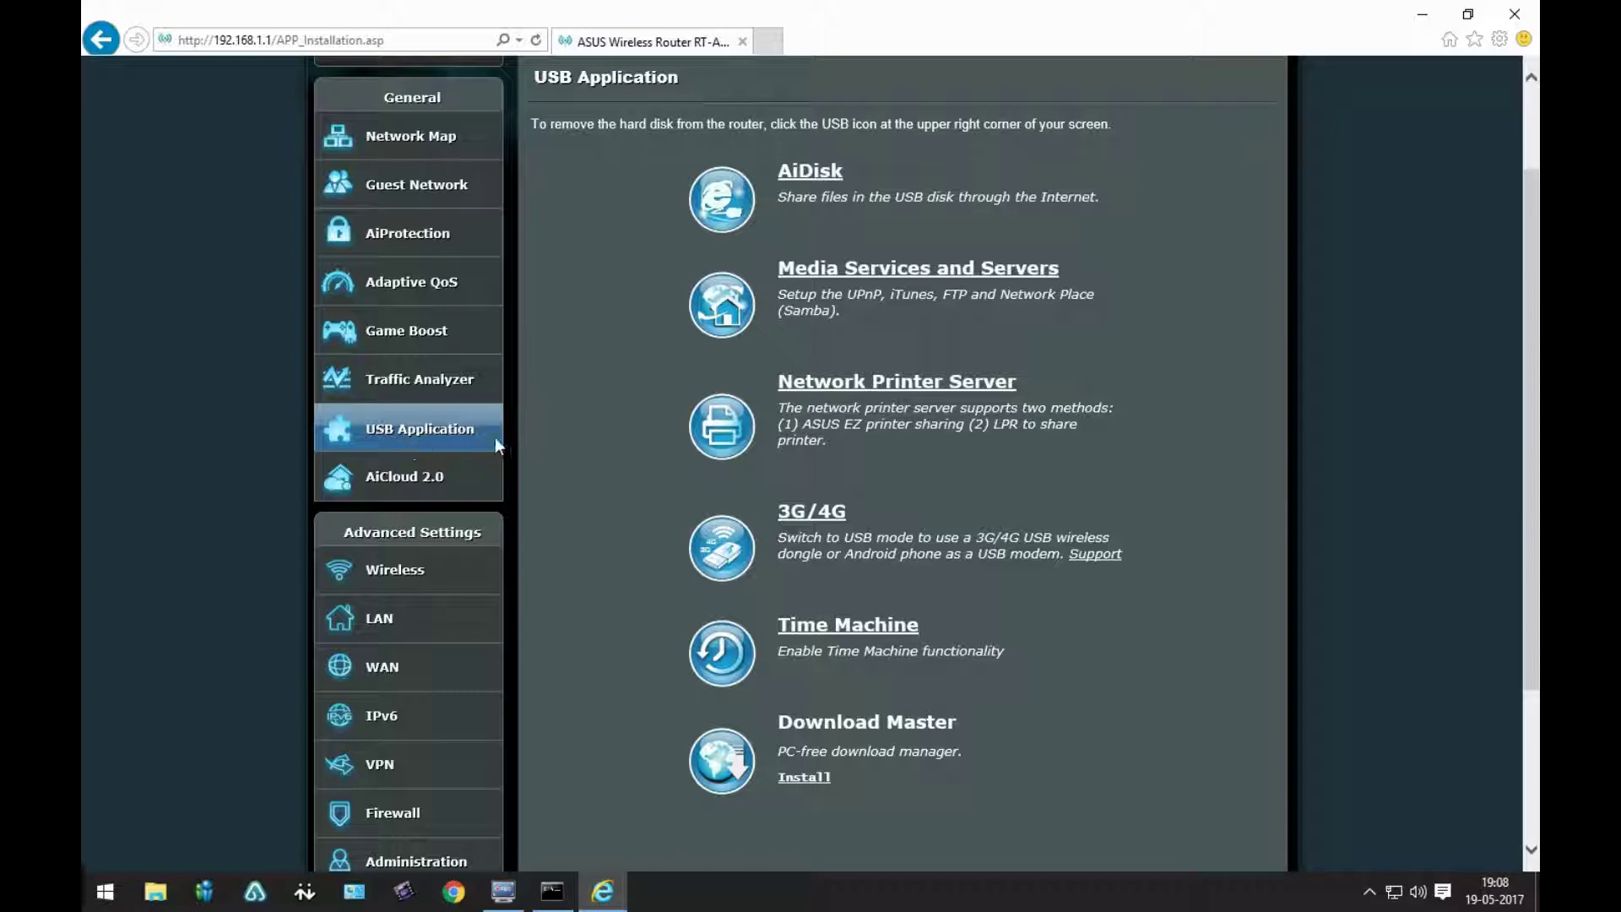
scroll(451, 506, "down", 2)
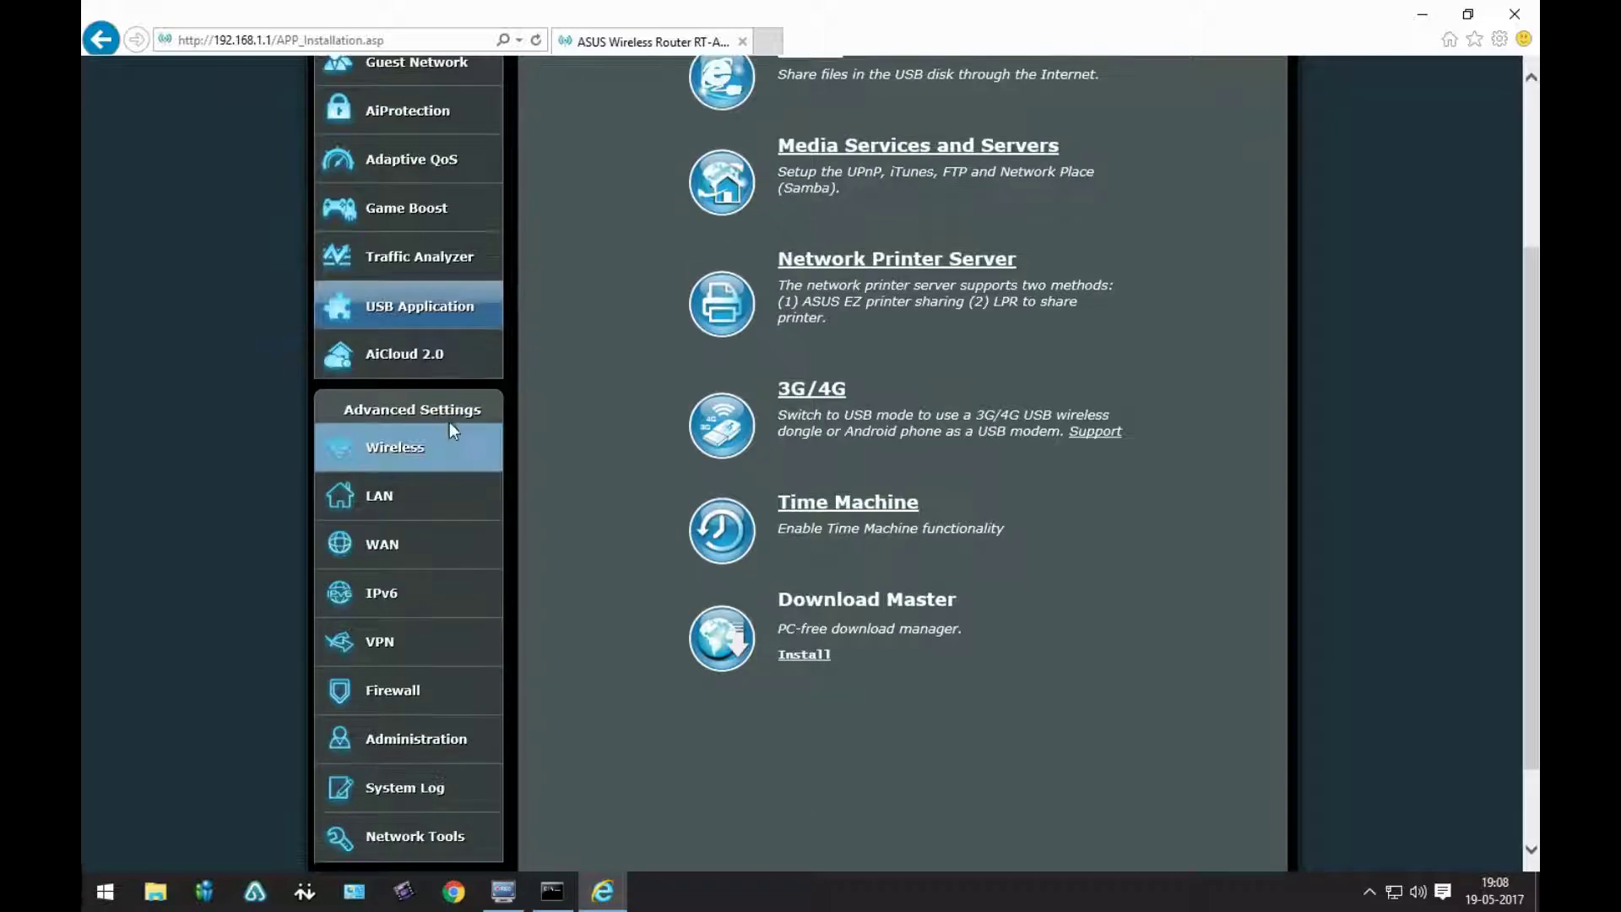
left_click(406, 499)
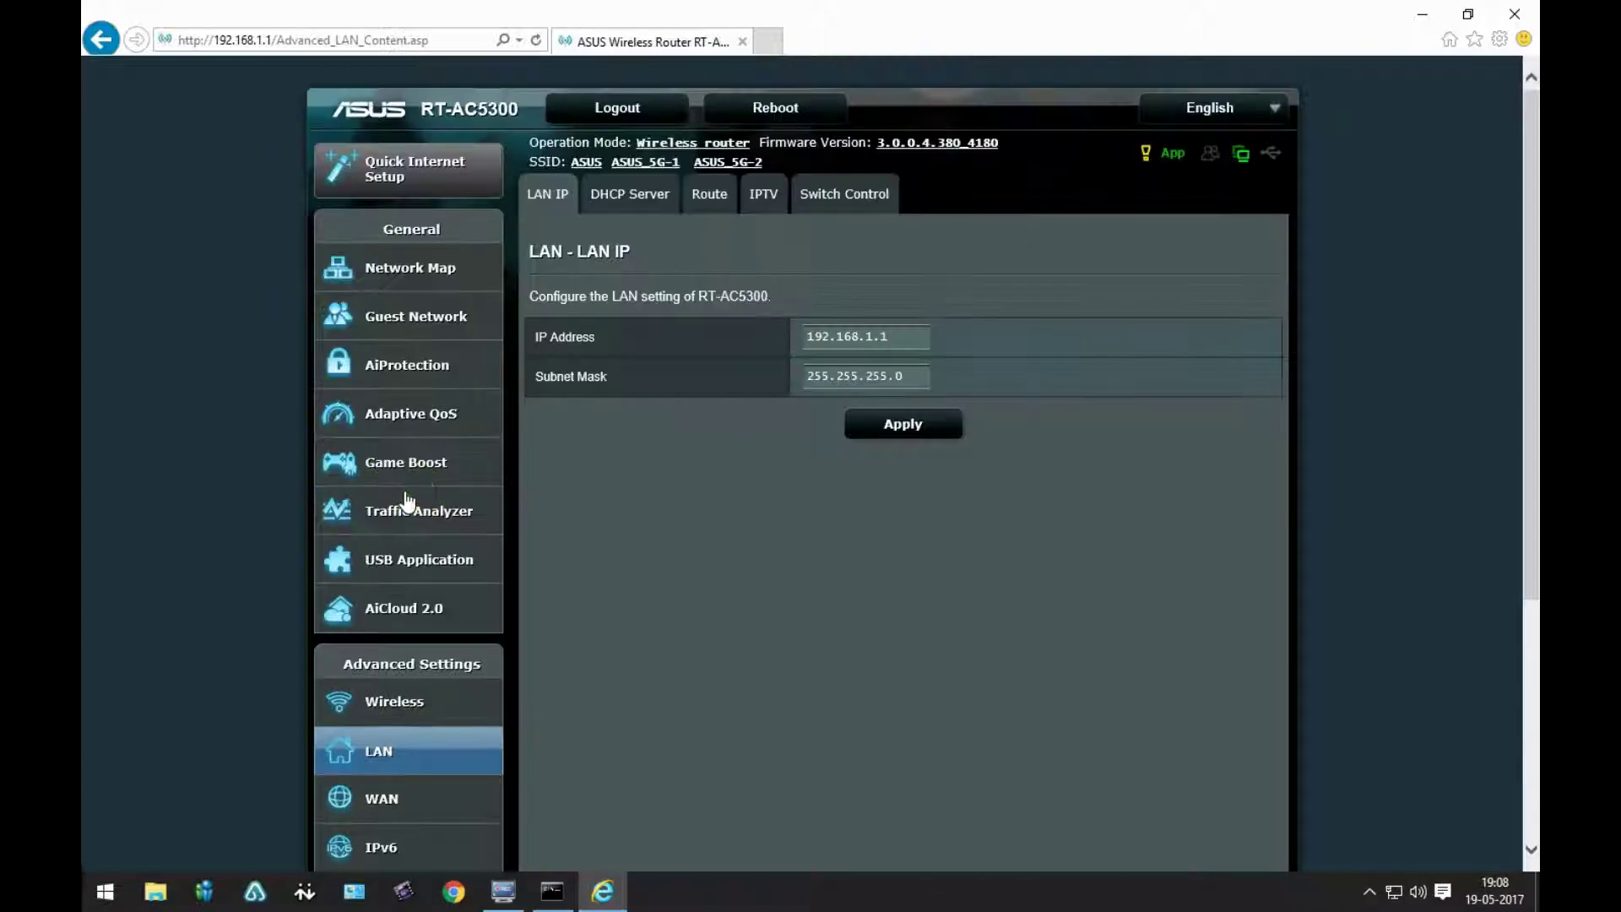
scroll(756, 378, "down", 3)
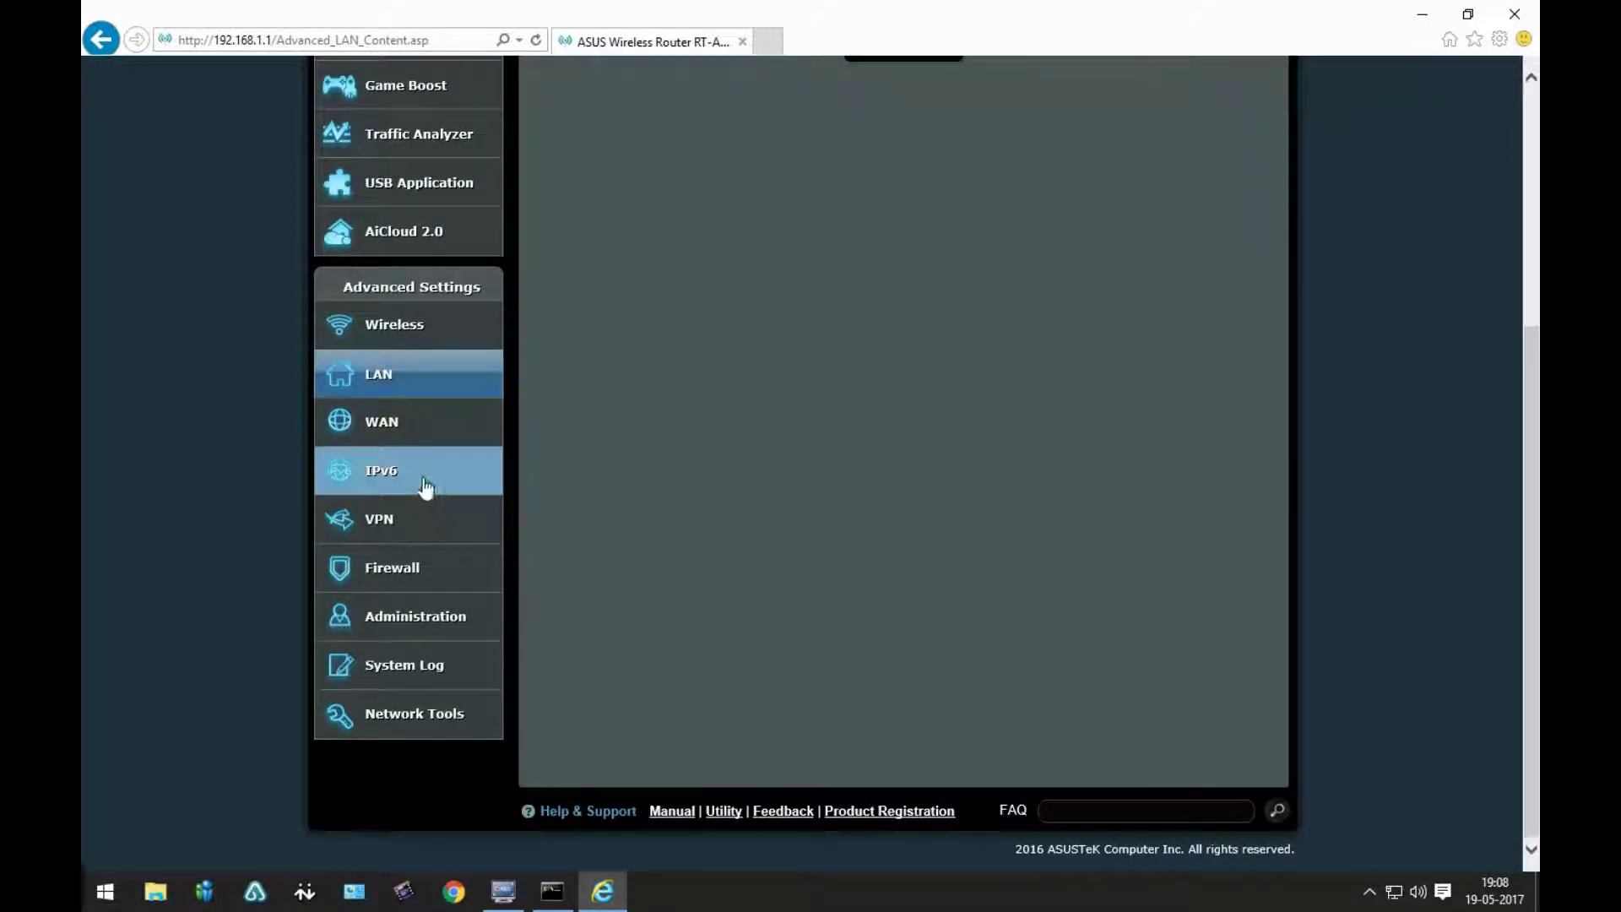
left_click(423, 553)
scroll(627, 484, "down", 3)
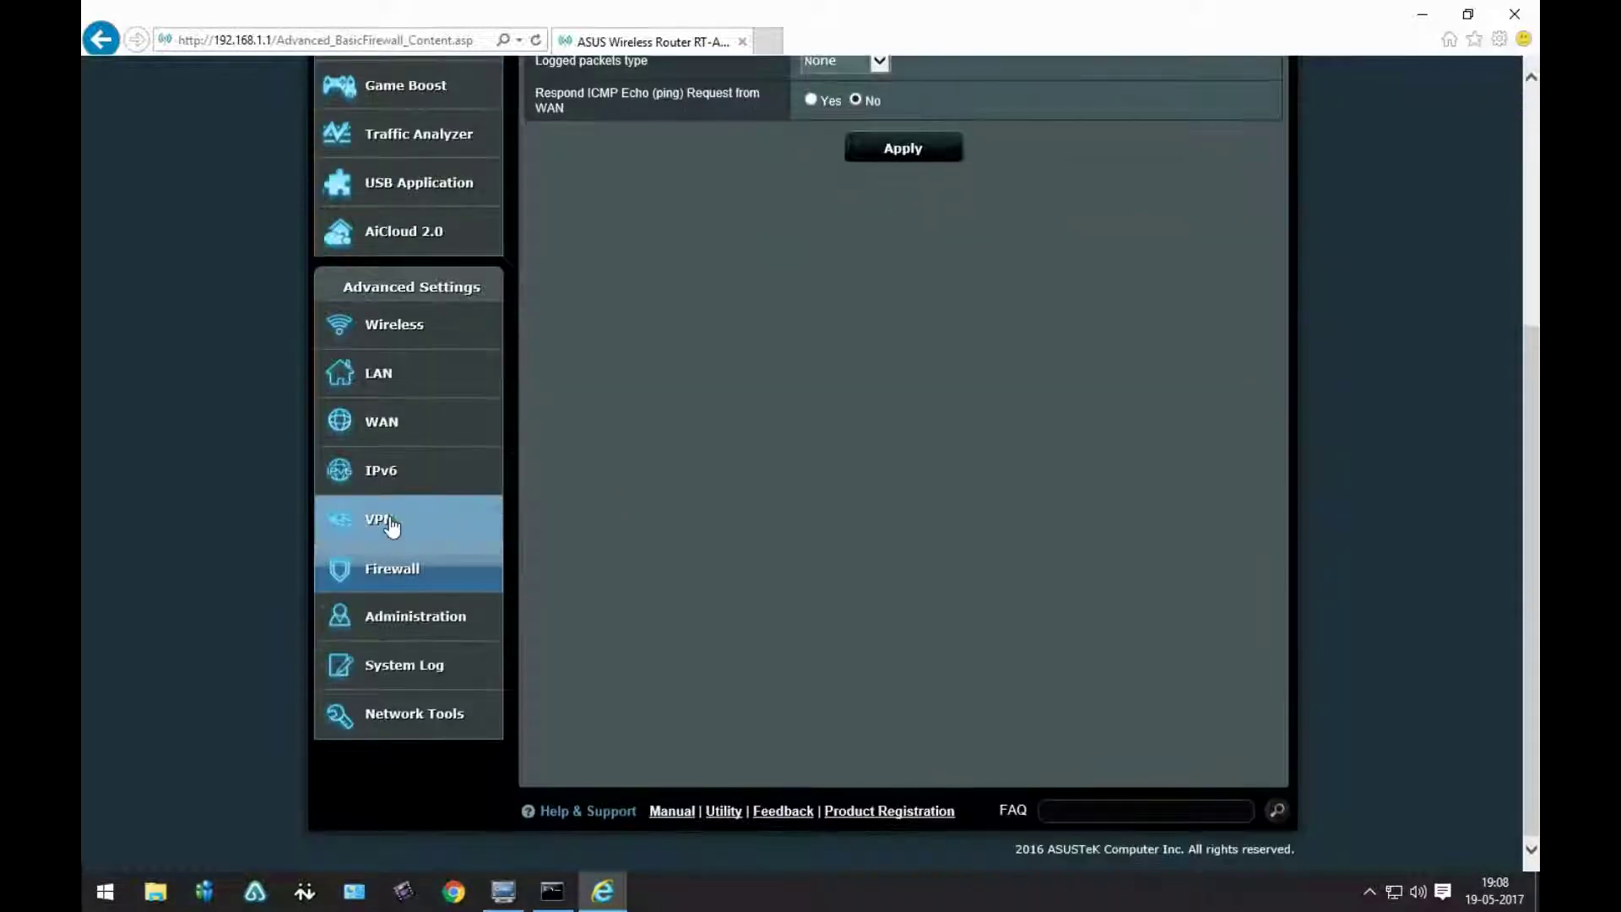
left_click(391, 523)
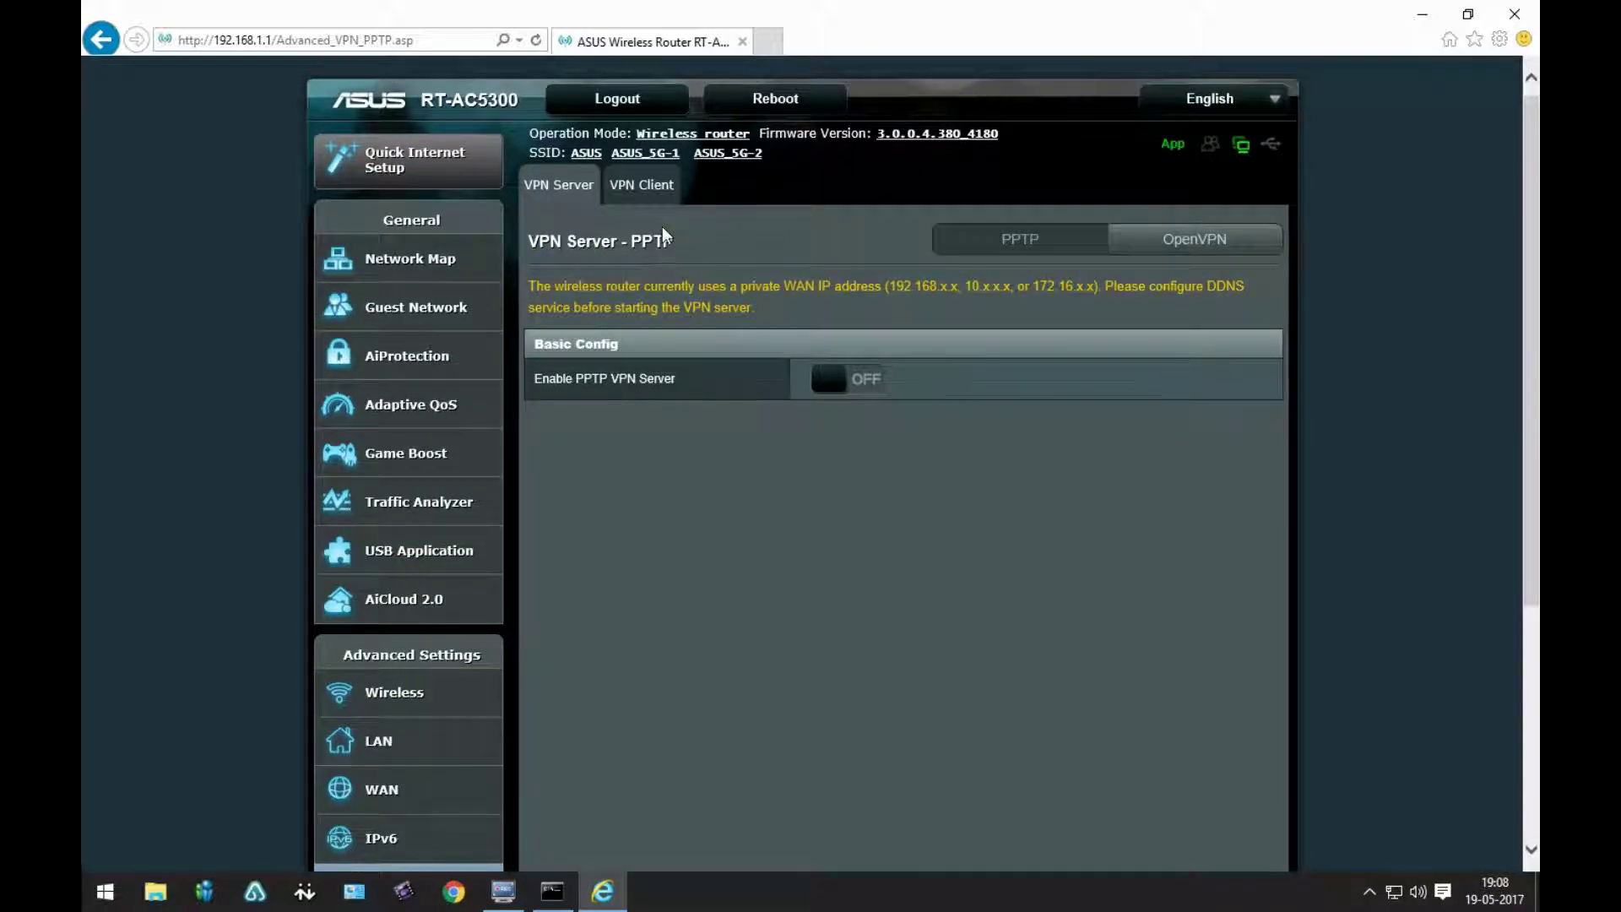
left_click(380, 253)
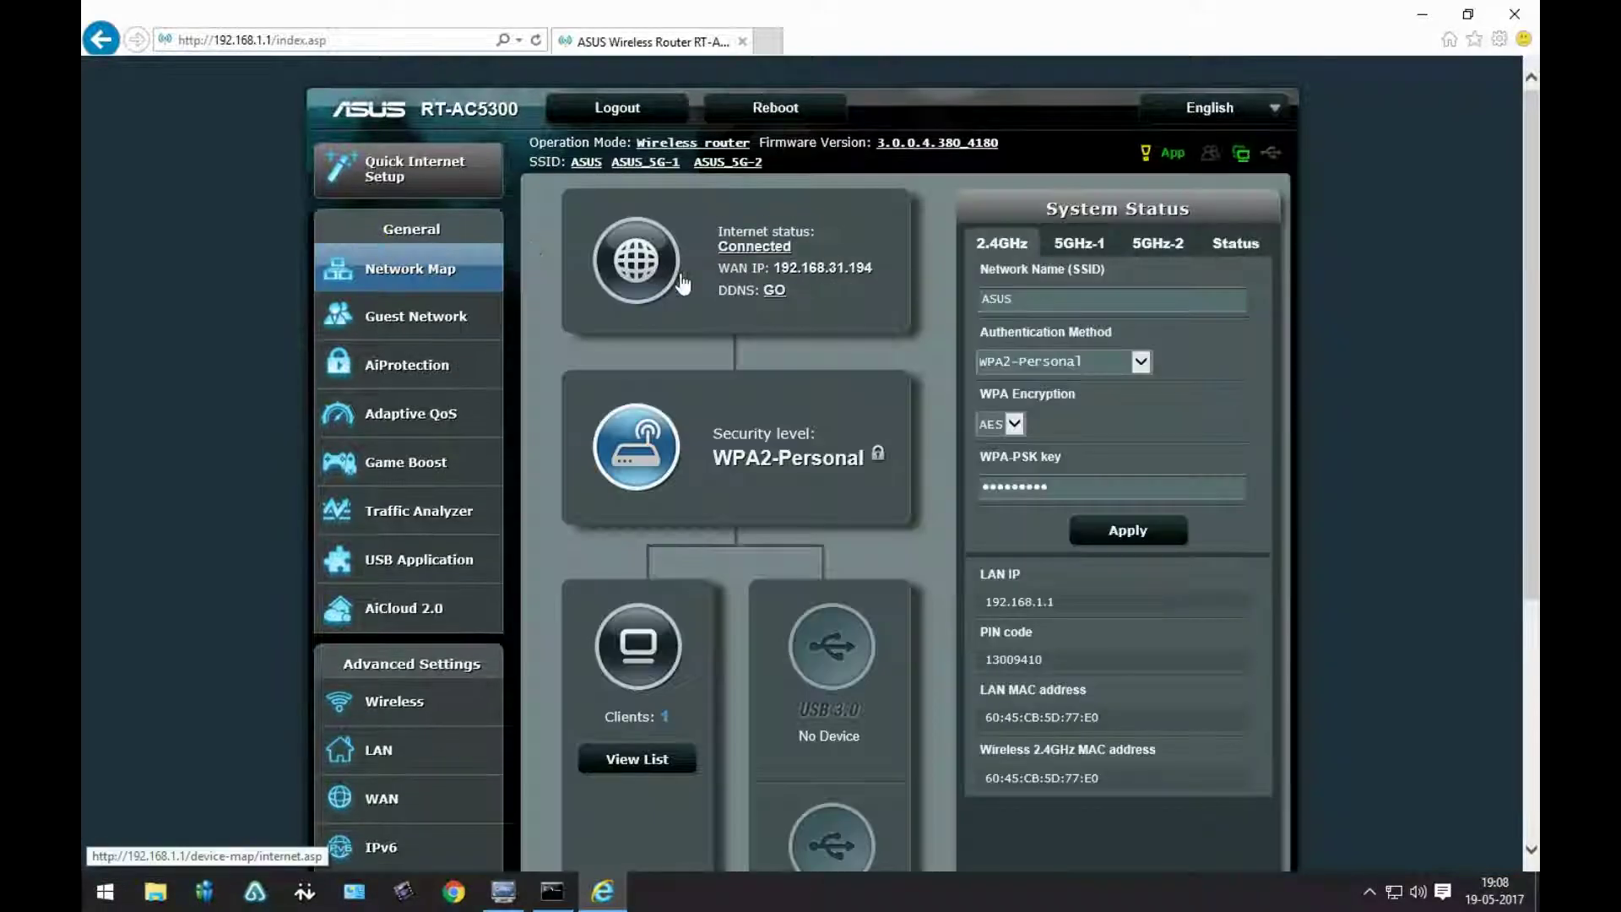
left_click(1422, 15)
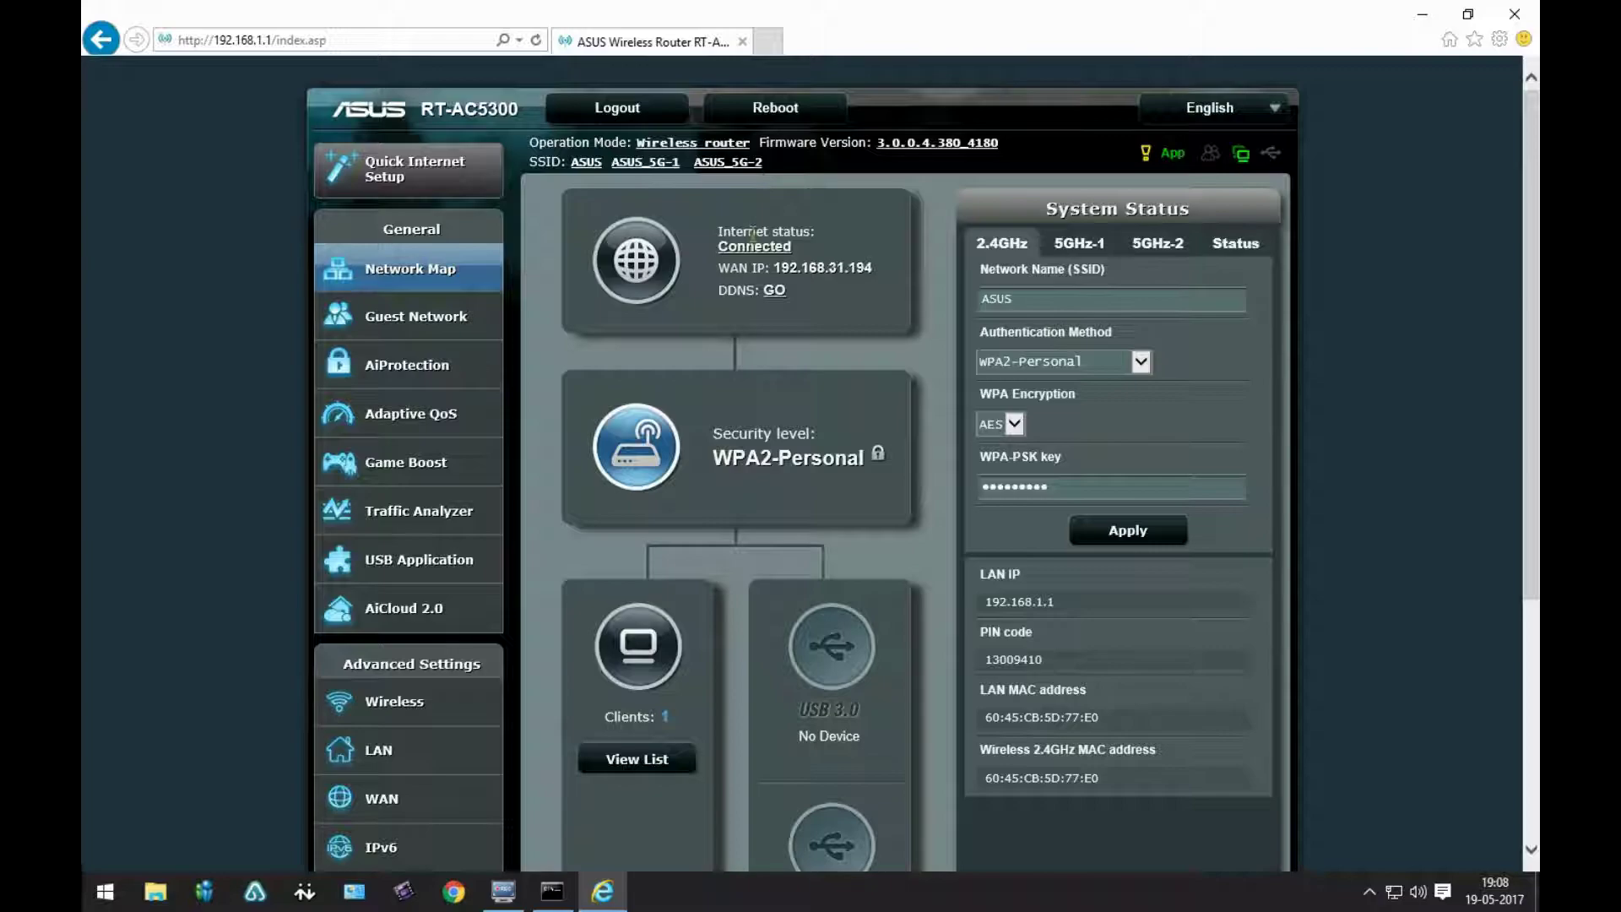
scroll(771, 355, "down", 3)
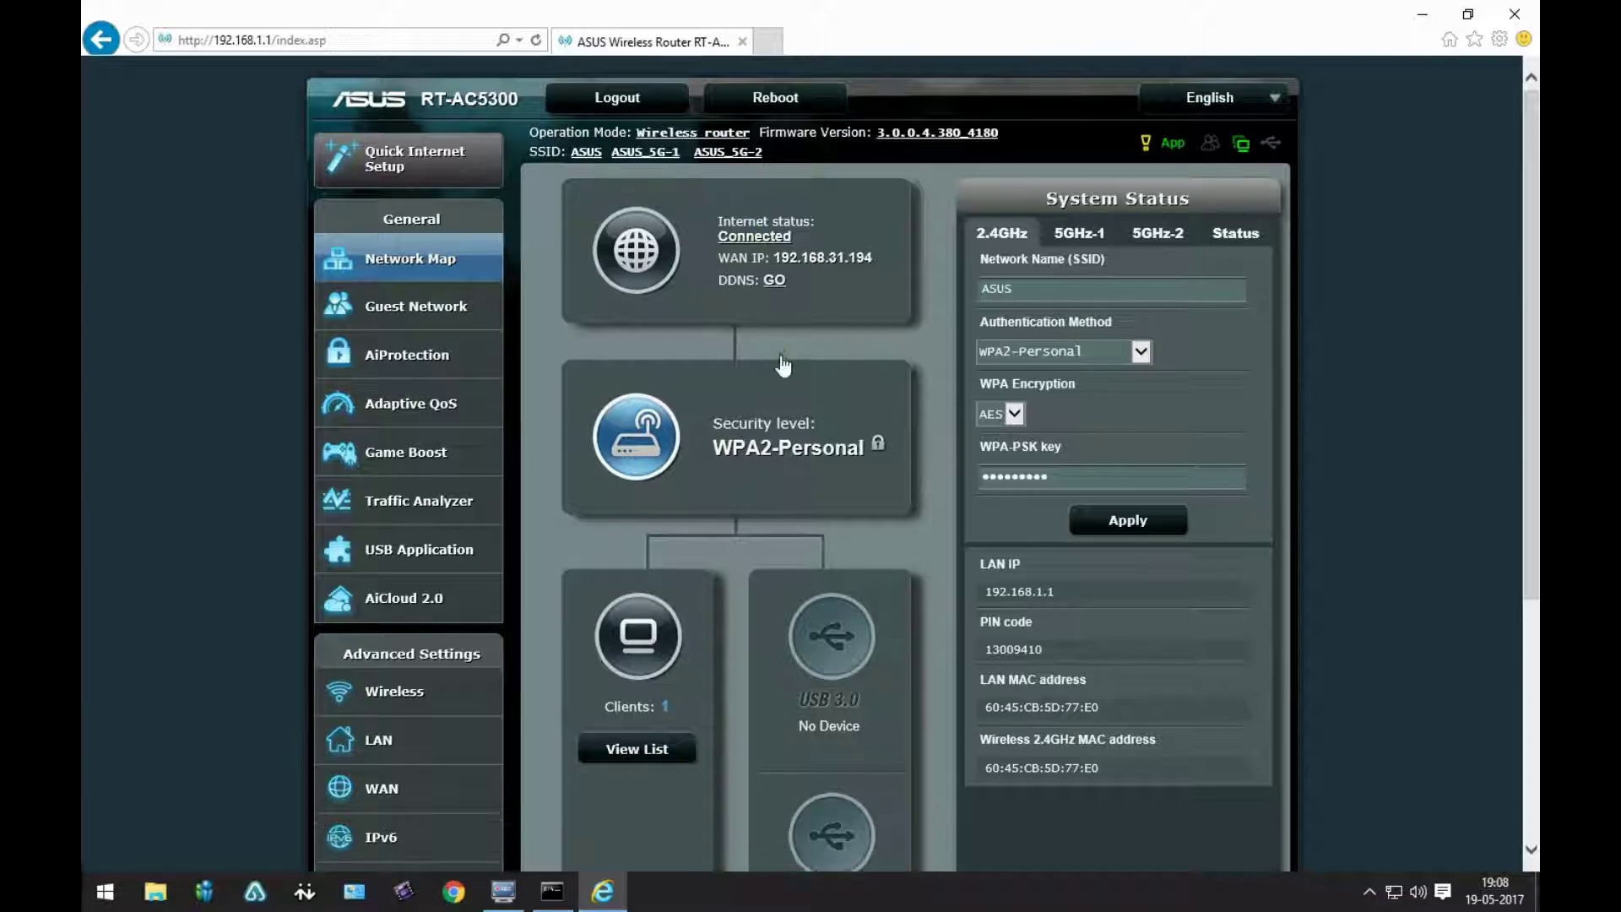
scroll(768, 377, "down", 2)
scroll(716, 442, "up", 5)
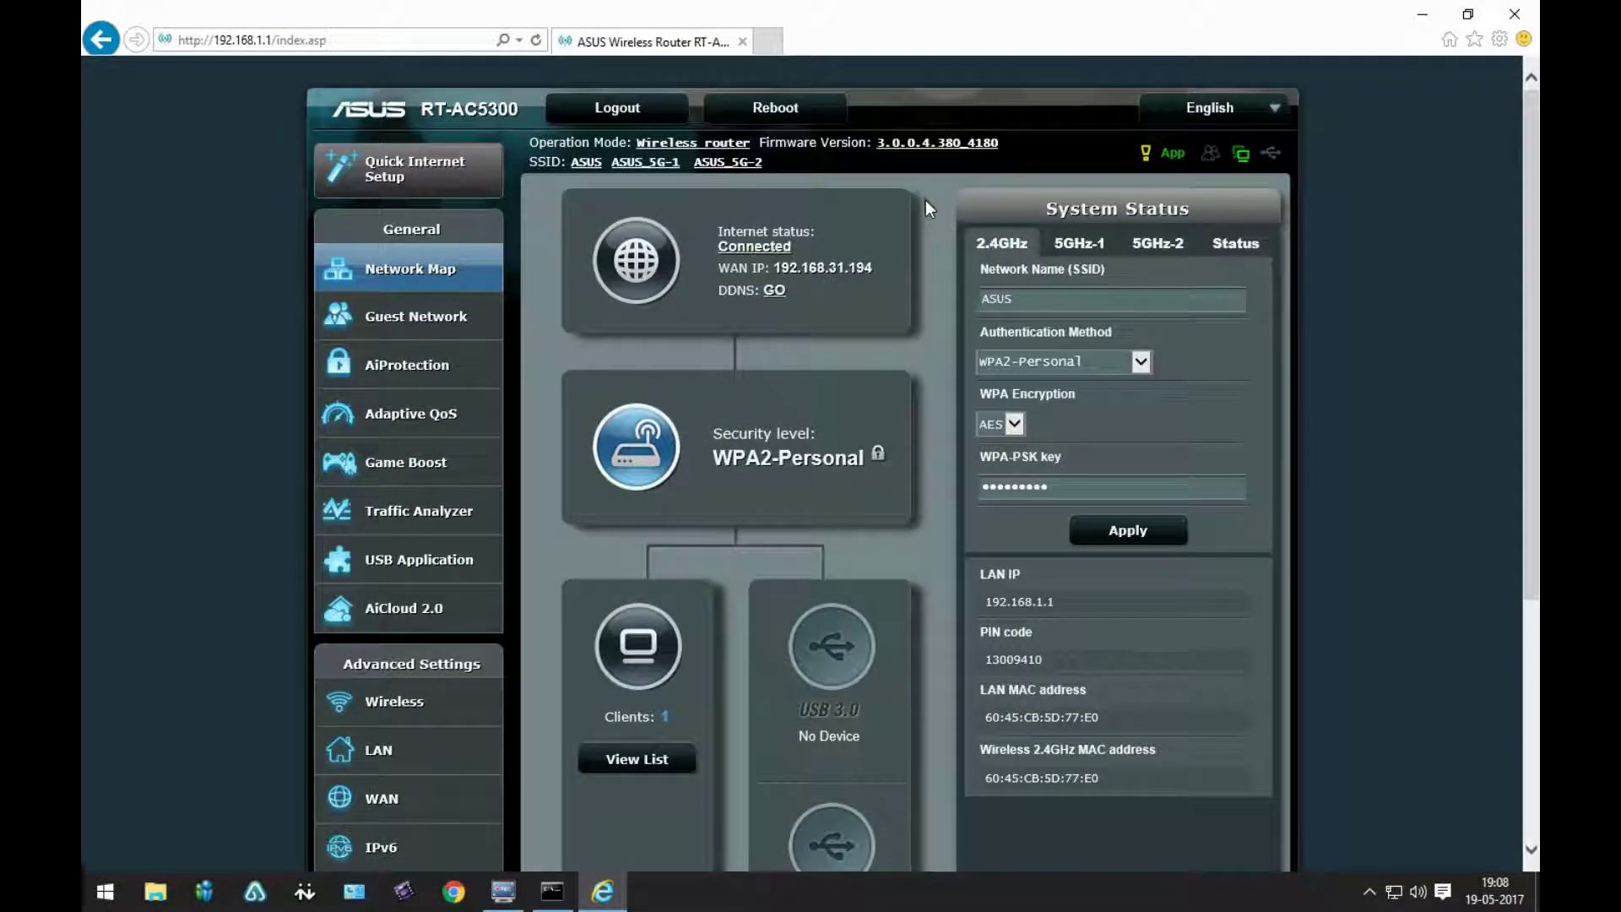